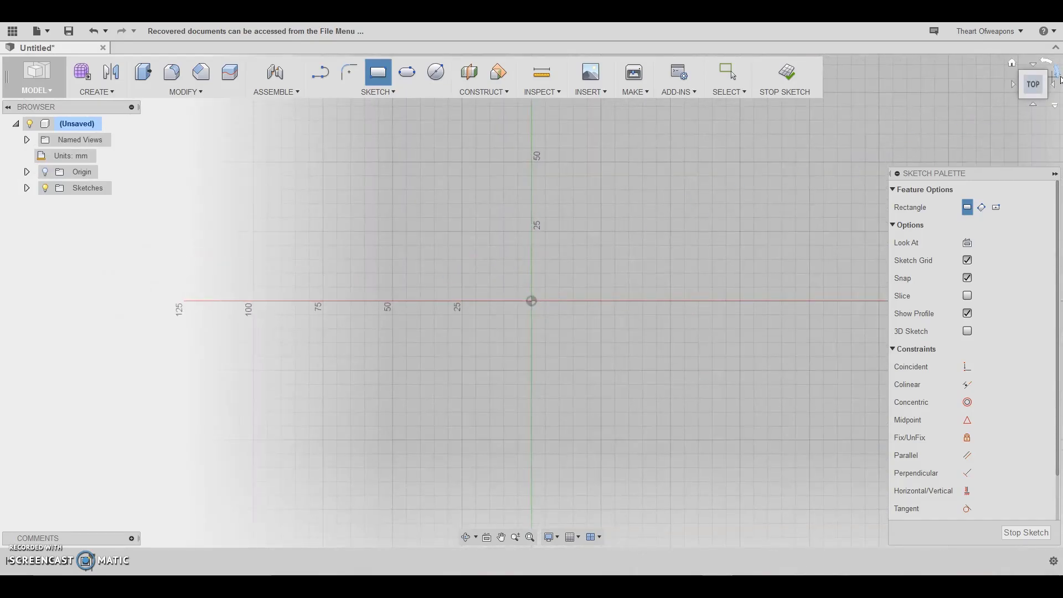
Draw a 20 mm by 20 mm square on the sketch plane with one corner at the origin.
click(1059, 79)
scroll(498, 340, up, 5)
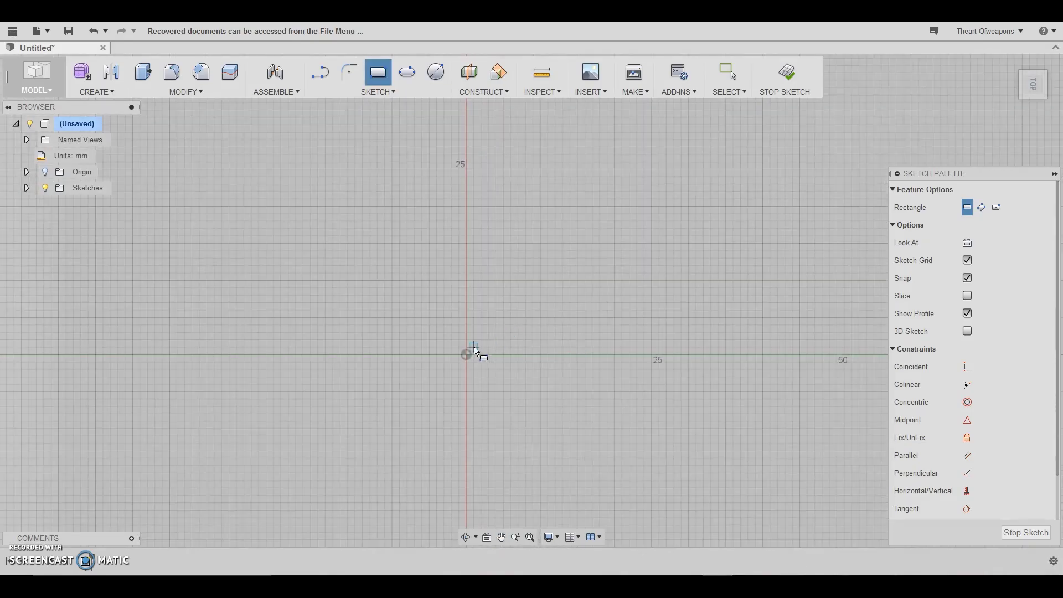
click(466, 354)
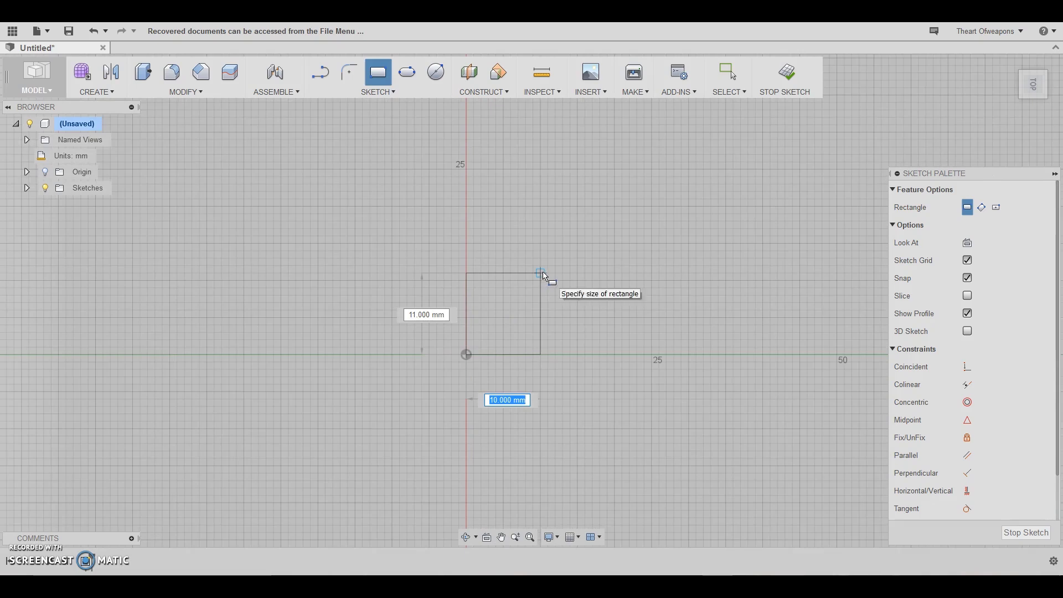
text(20)
key(Tab)
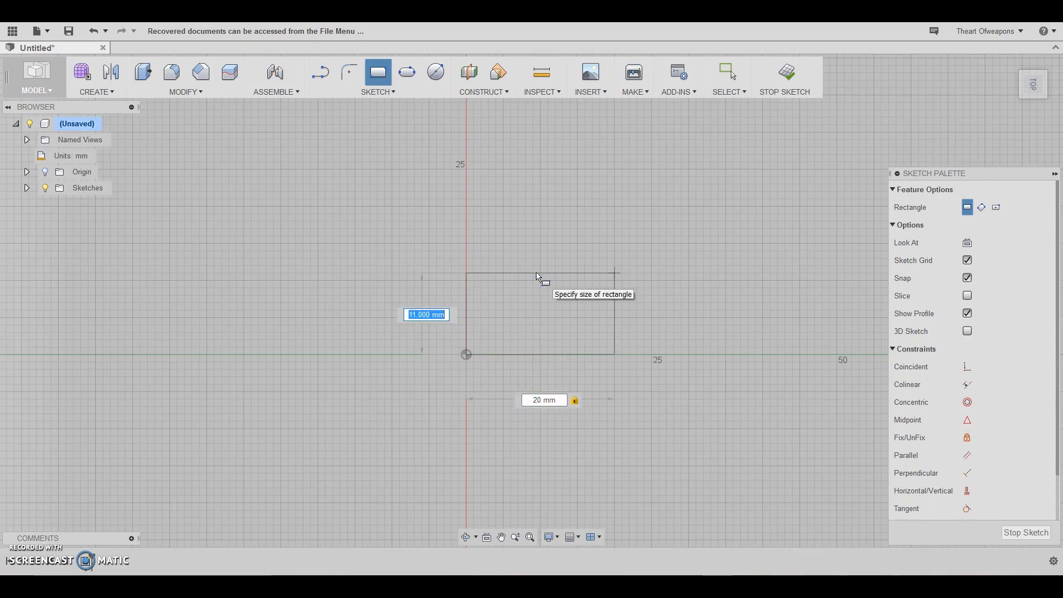
text(20)
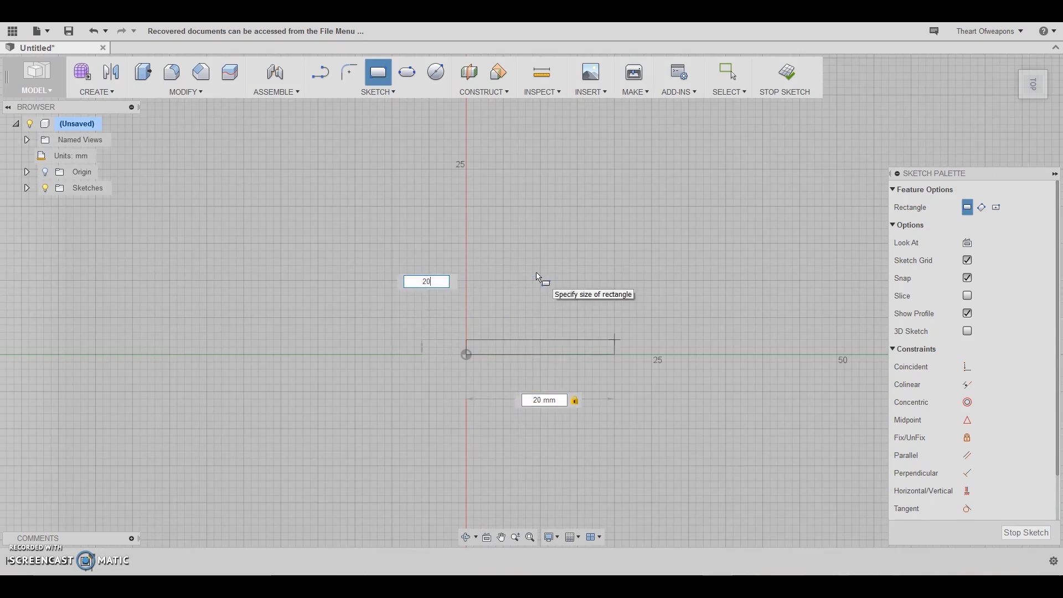
key(Return)
key(Escape)
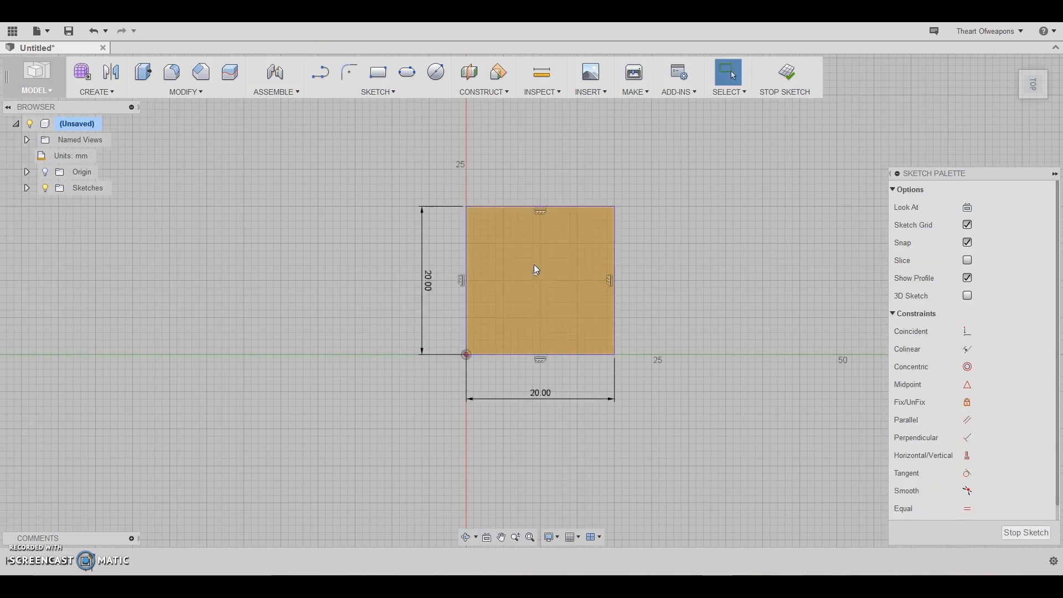
Extrude the square profile 200 mm on one side as a new body.
key(e)
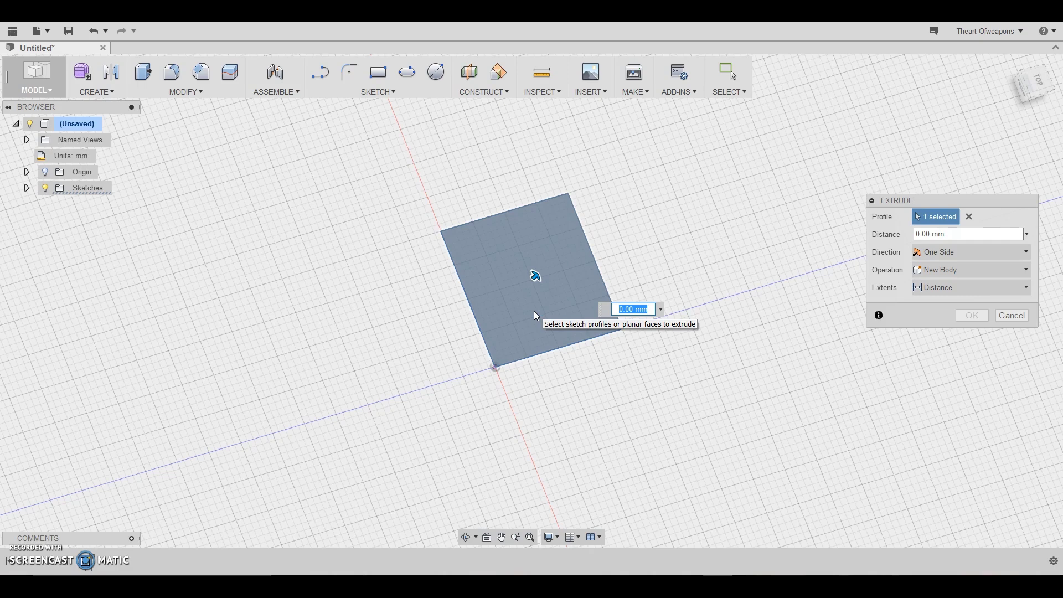
text(200)
click(972, 333)
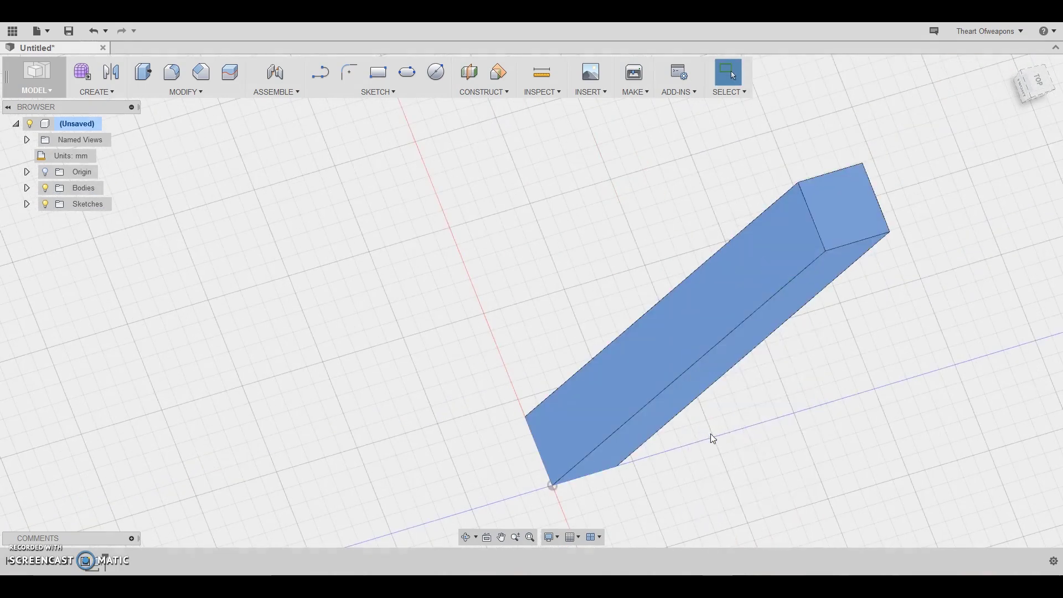
Export the bar as a binary STL with Medium refinement and send it to Cura.
click(992, 305)
click(988, 303)
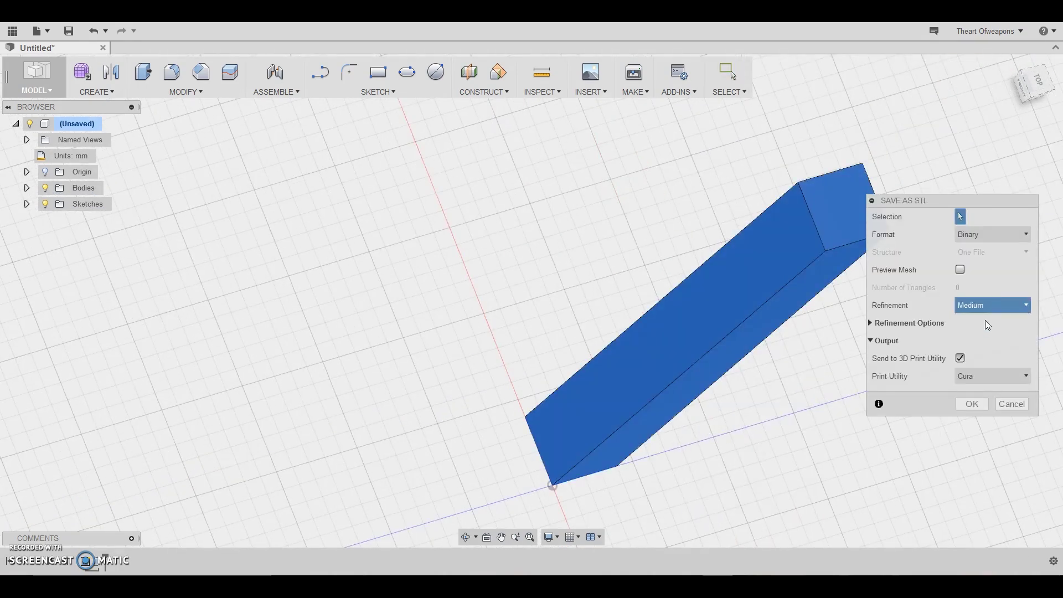
click(972, 403)
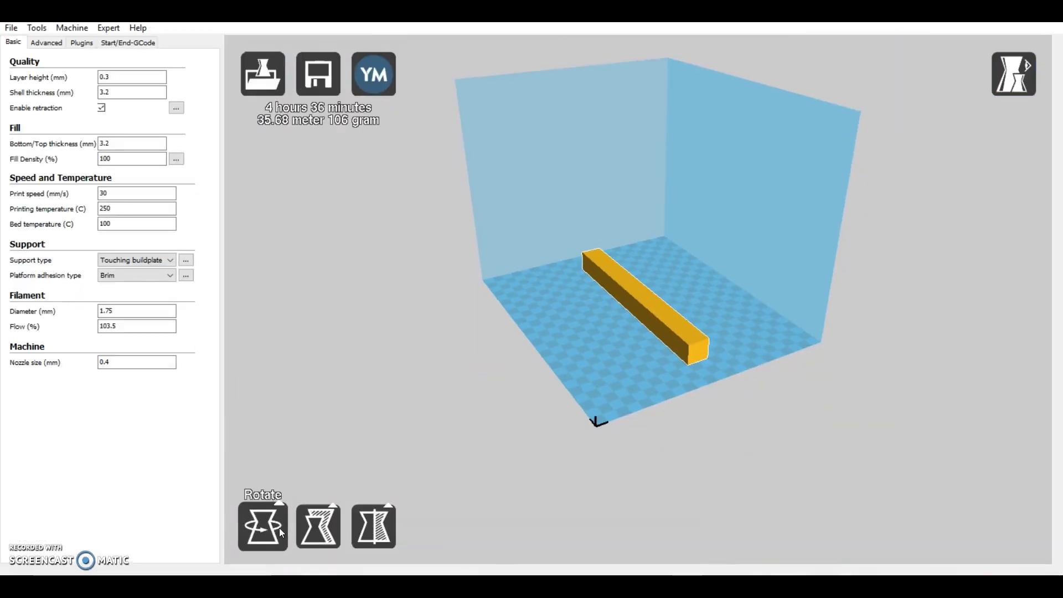
Rotate the bar so that it stands upright on the build plate.
click(280, 532)
drag(542, 410, 776, 456)
right_drag(776, 456, 979, 413)
scroll(669, 321, down, 5)
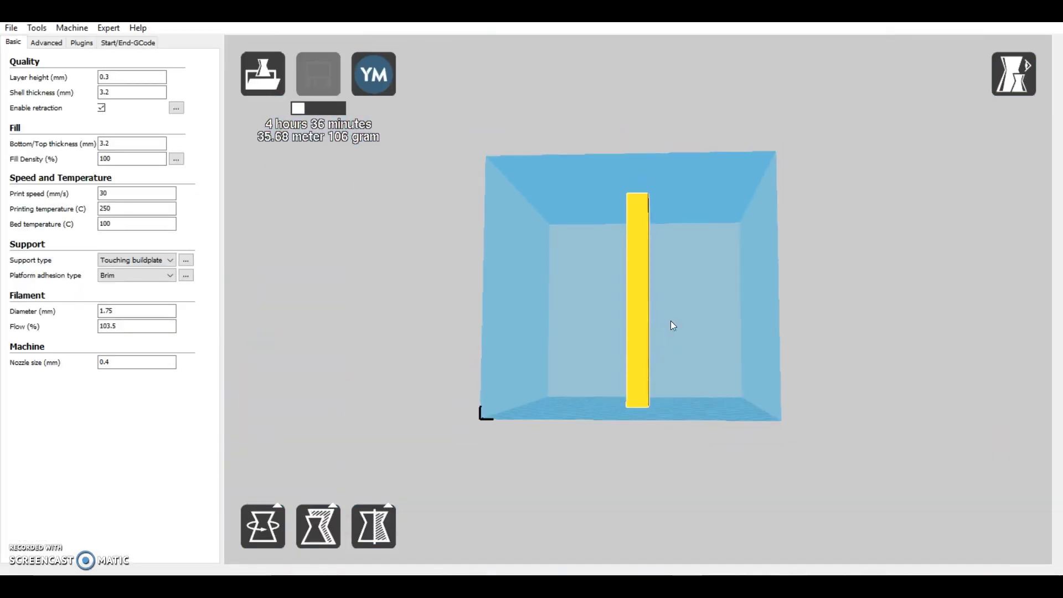
right_drag(669, 321, 581, 332)
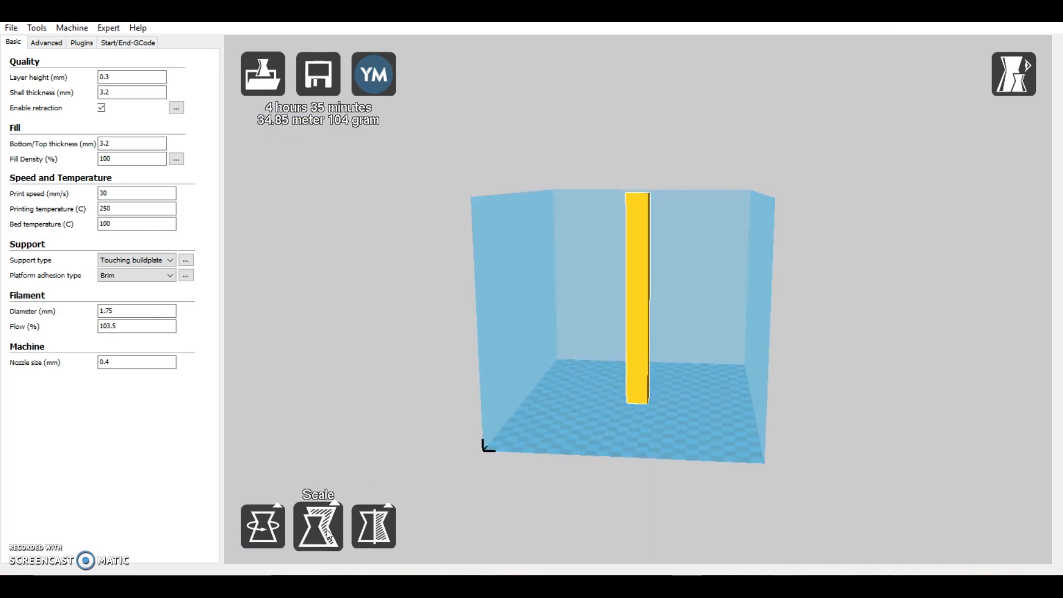
Scale the upright bar to a Z size of 150 mm.
click(319, 526)
click(473, 454)
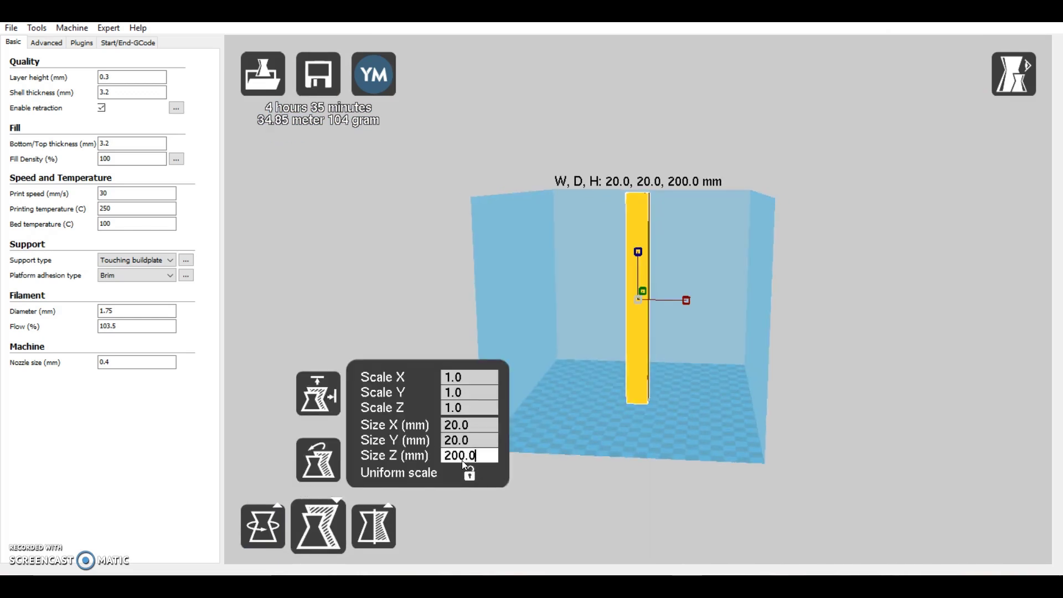
key(BackSpace)
key(BackSpace)
key(BackSpace)
key(BackSpace)
key(BackSpace)
text(150)
key(Tab)
click(443, 166)
Set the layer height to 0.2 mm, and the shell thickness and bottom/top thickness to 0.4 mm each.
double_click(132, 77)
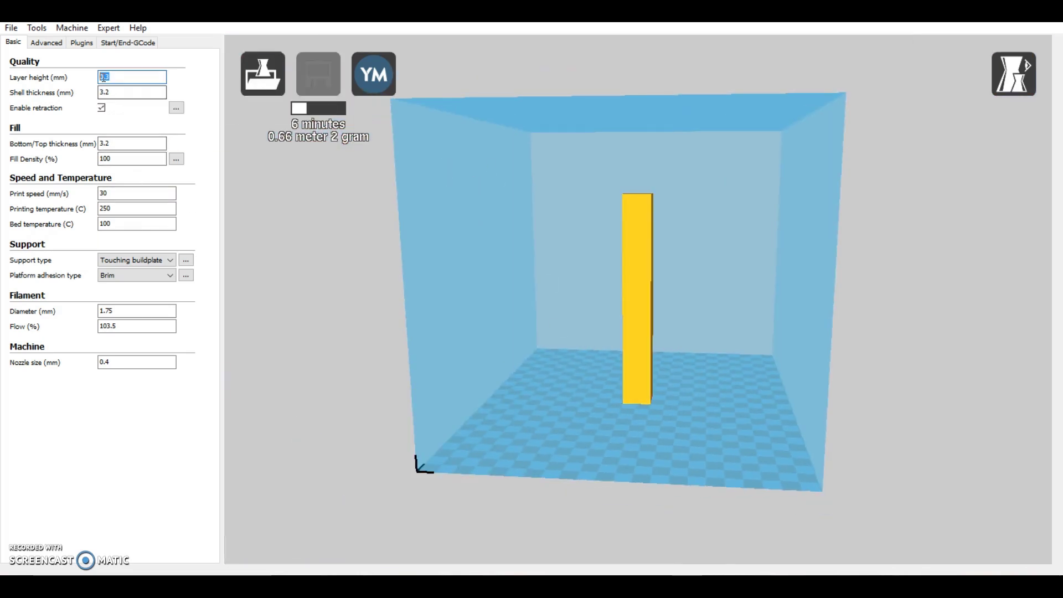
text(0.2)
key(Tab)
text(0.4)
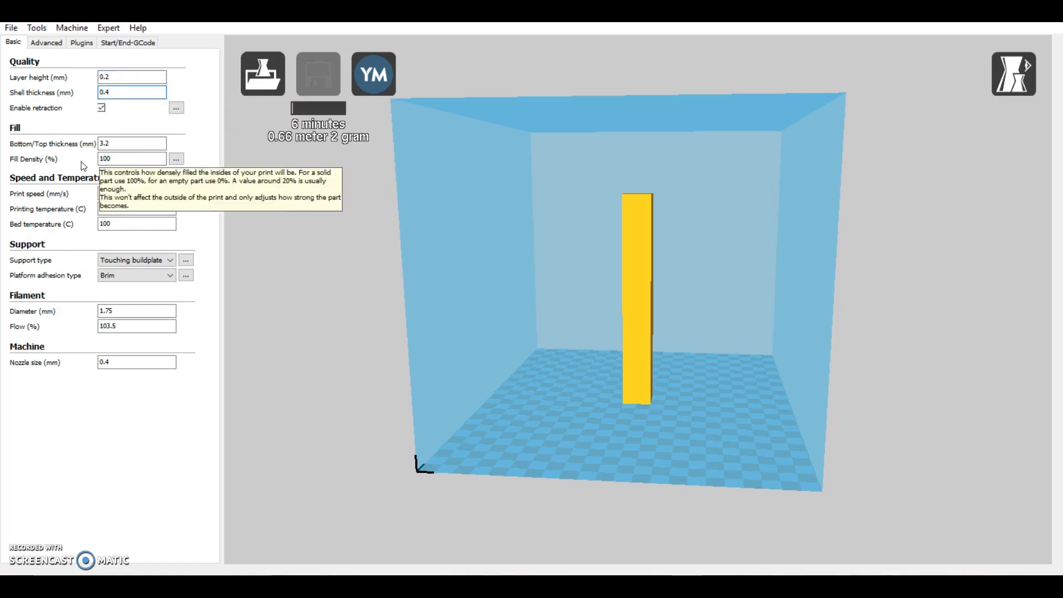
key(Tab)
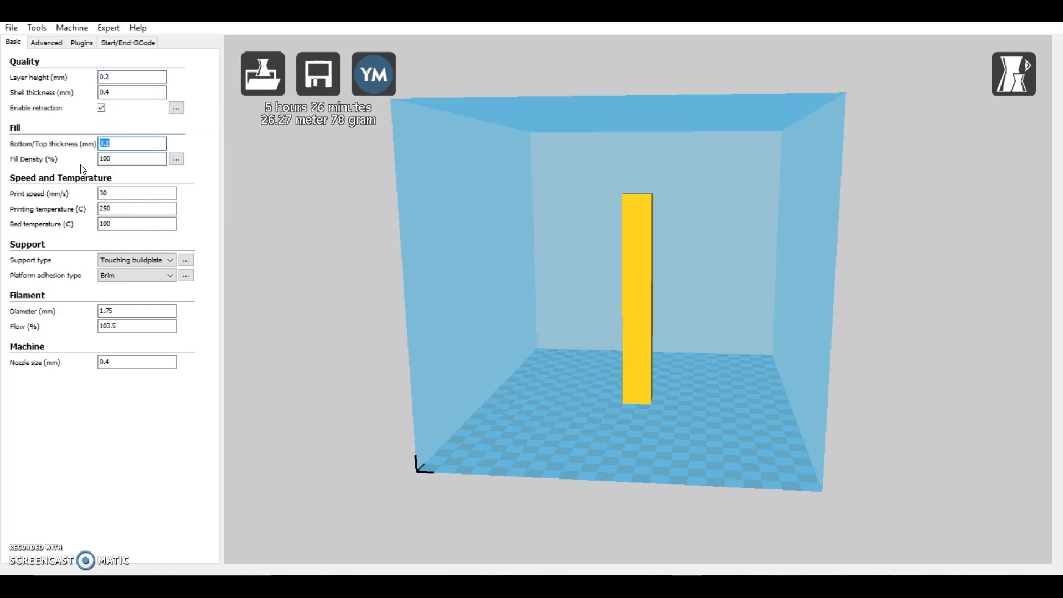
text(0.4)
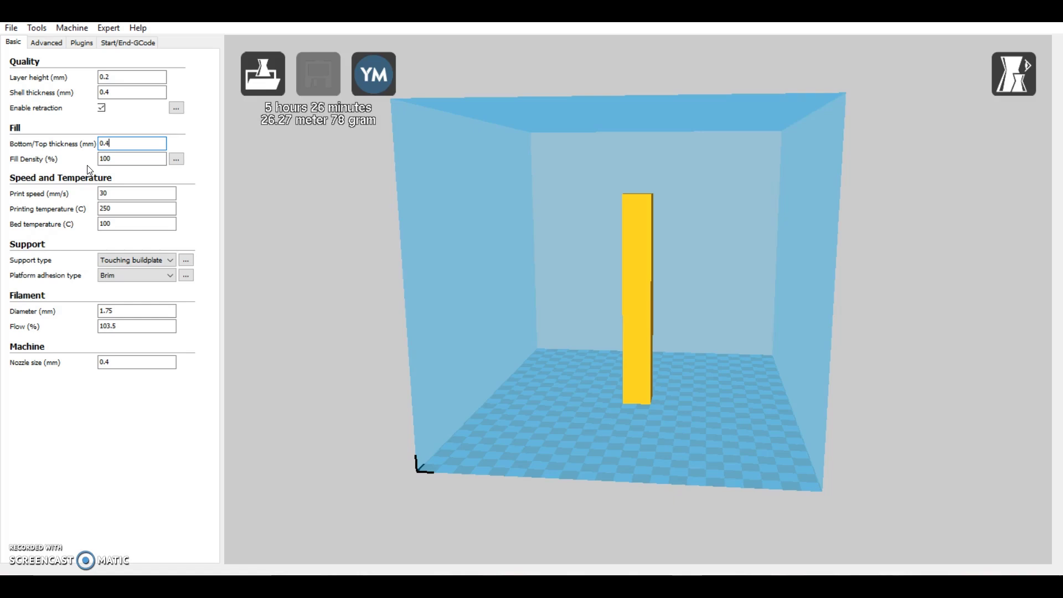
In the expert settings, enable Spiralize the outer contour and turn off Solid infill top.
click(46, 42)
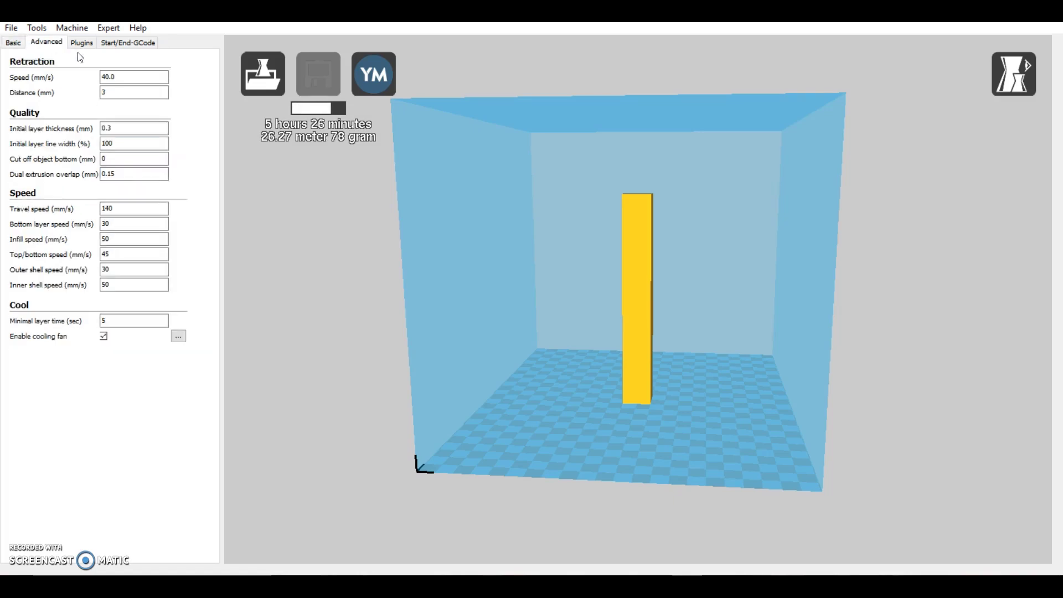
click(109, 28)
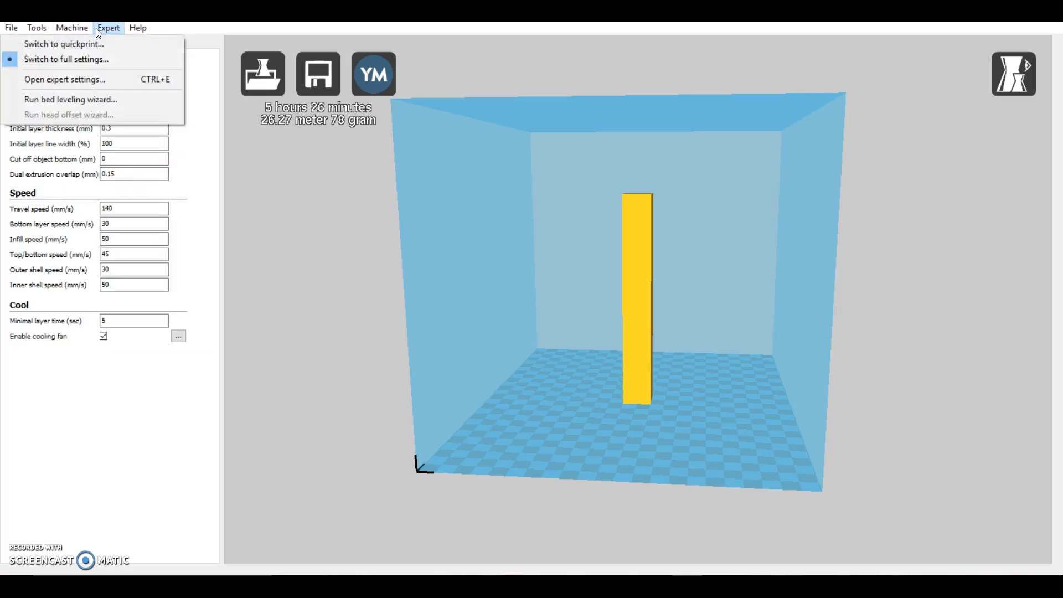
click(82, 78)
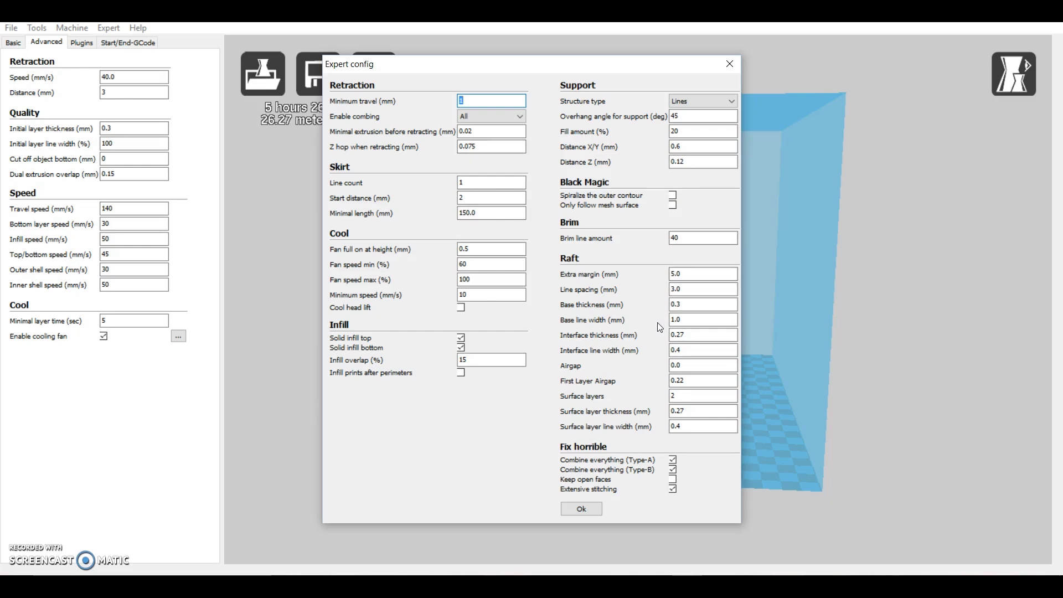
click(669, 196)
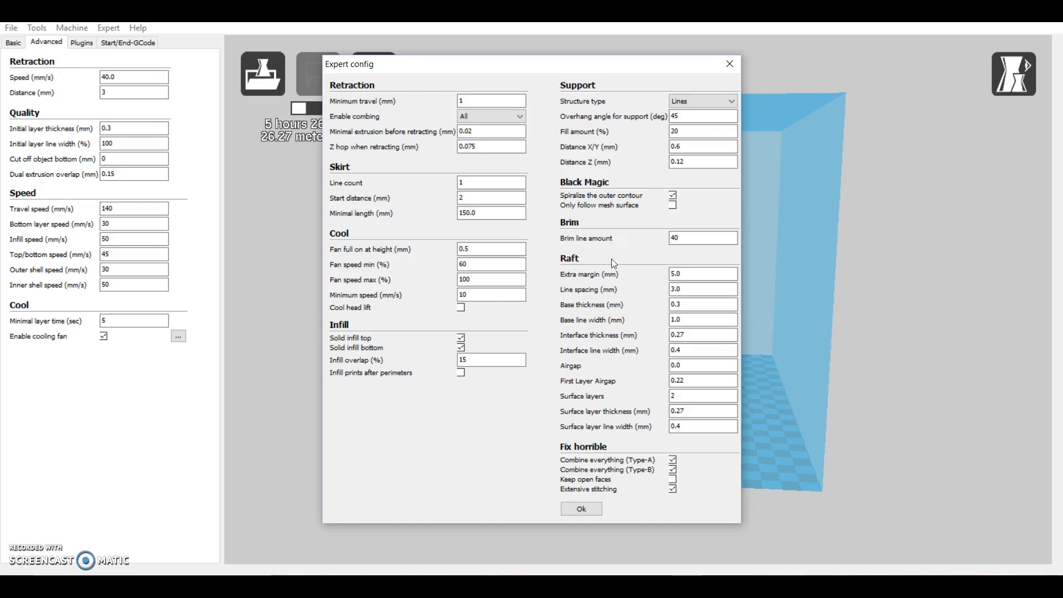
click(462, 339)
click(580, 510)
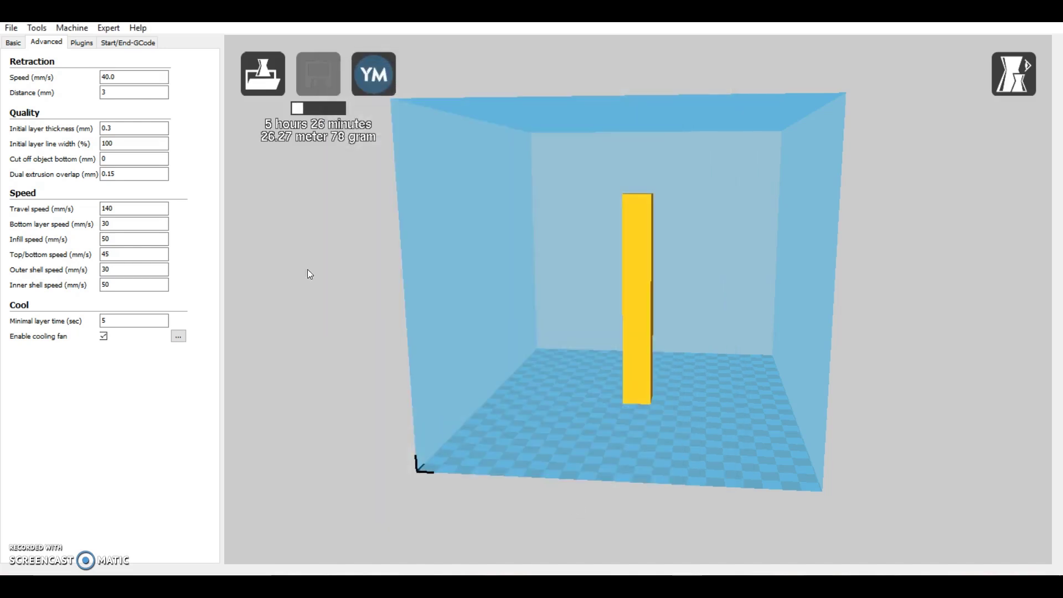
Set the fill density to 0 %.
click(13, 43)
click(106, 159)
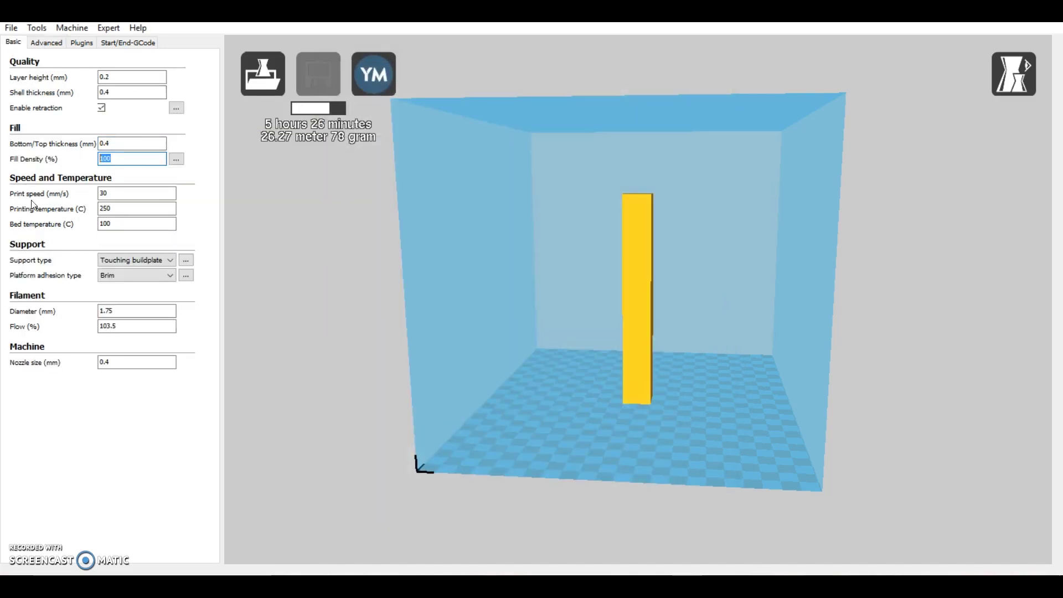
key(Tab)
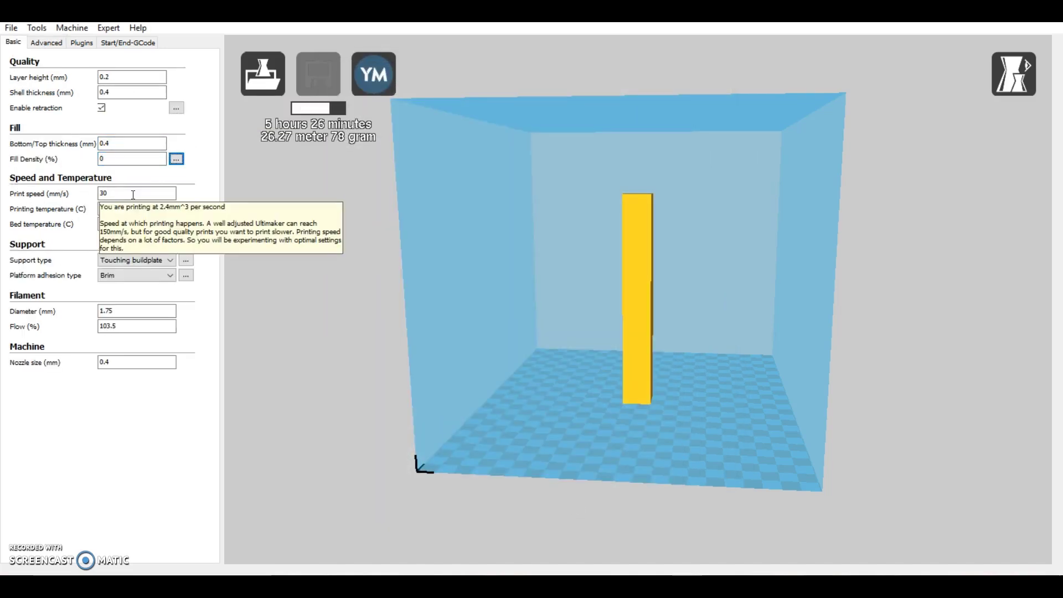
click(48, 44)
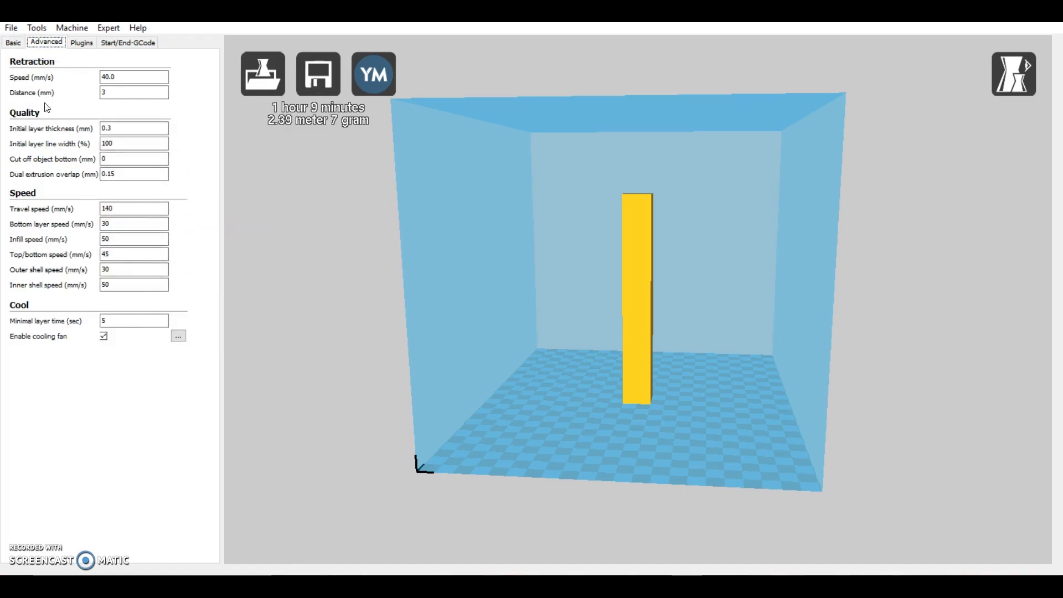
Set the support type to None, choose Brim as platform adhesion and open the adhesion's expert settings.
click(13, 43)
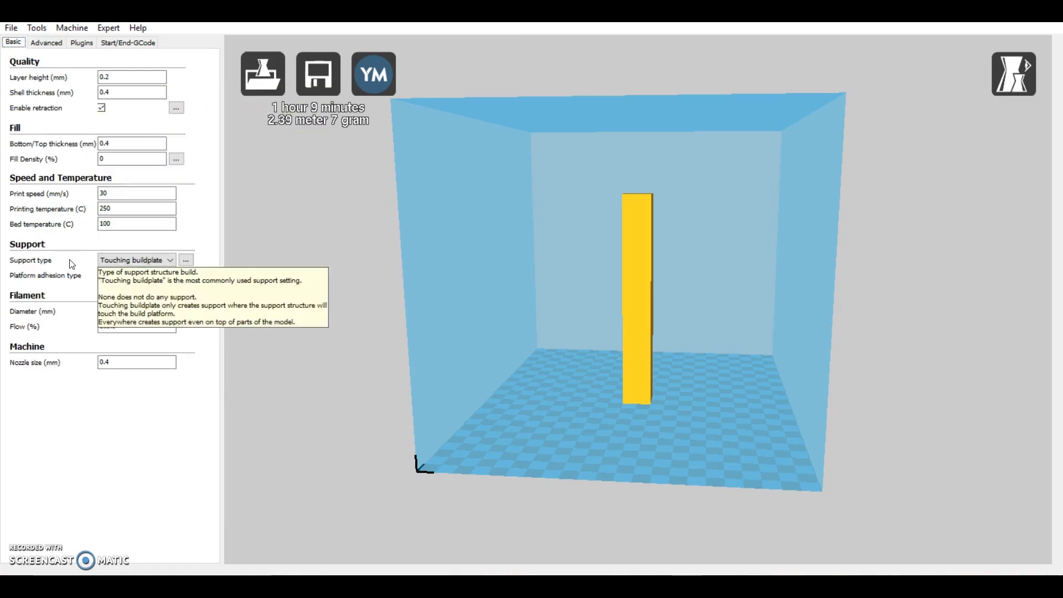
click(133, 260)
click(118, 272)
click(133, 275)
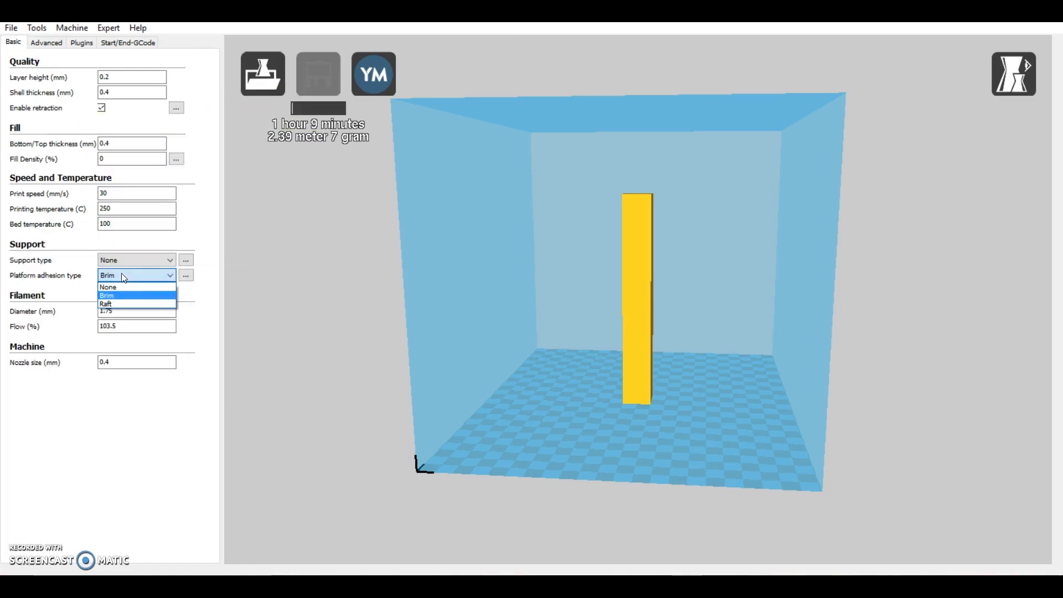
click(117, 297)
click(186, 275)
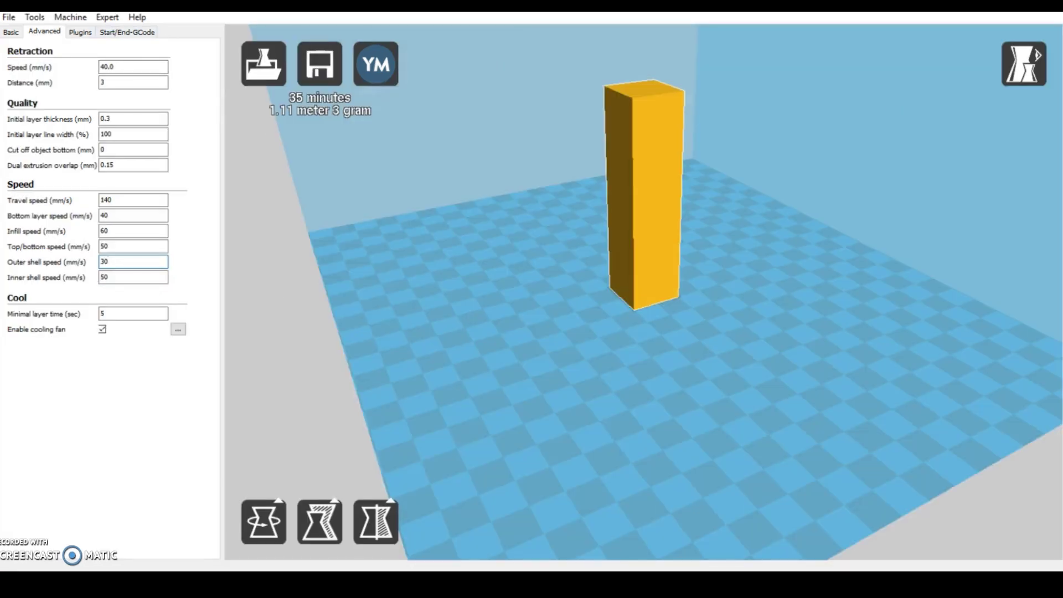
Switch to the Layers view and examine the tower's walls and topmost layers from above.
click(1023, 63)
click(1025, 216)
scroll(675, 393, up, 5)
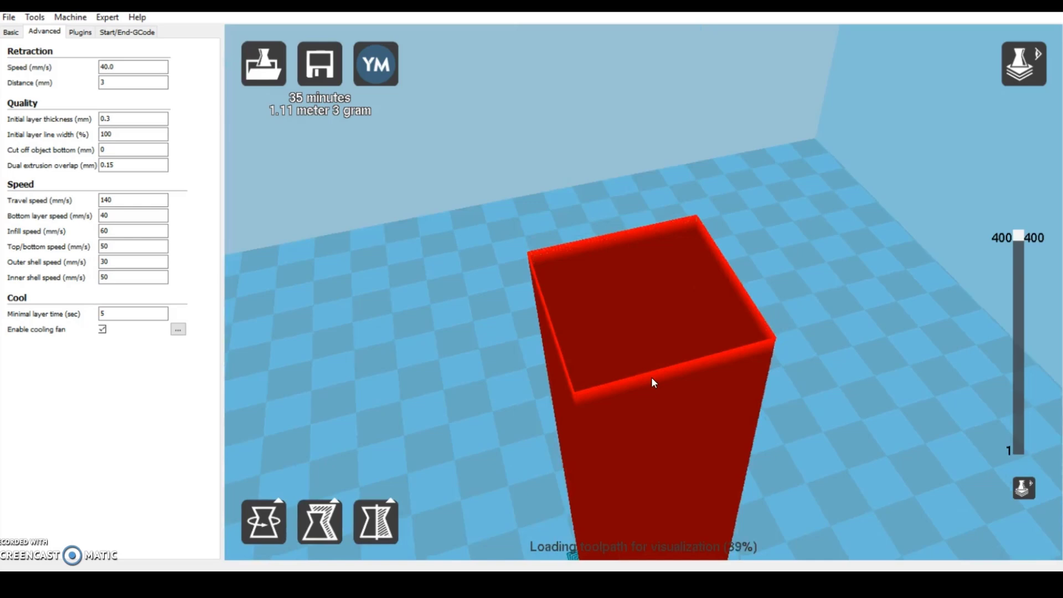
right_drag(652, 380, 835, 333)
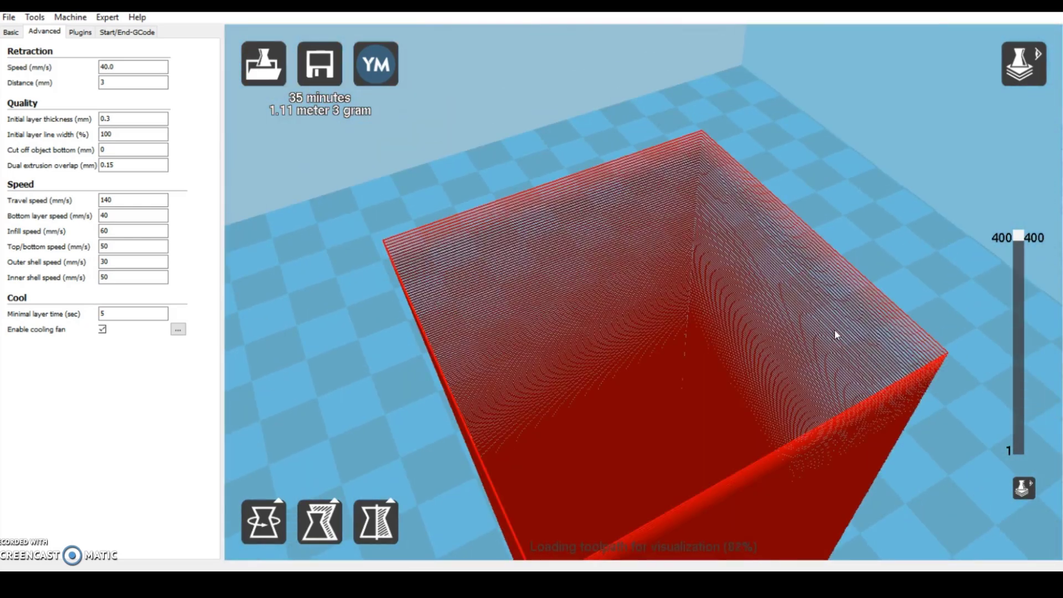
drag(1018, 248, 985, 186)
Return to the Normal view mode and look at the whole tower from the front.
click(1024, 63)
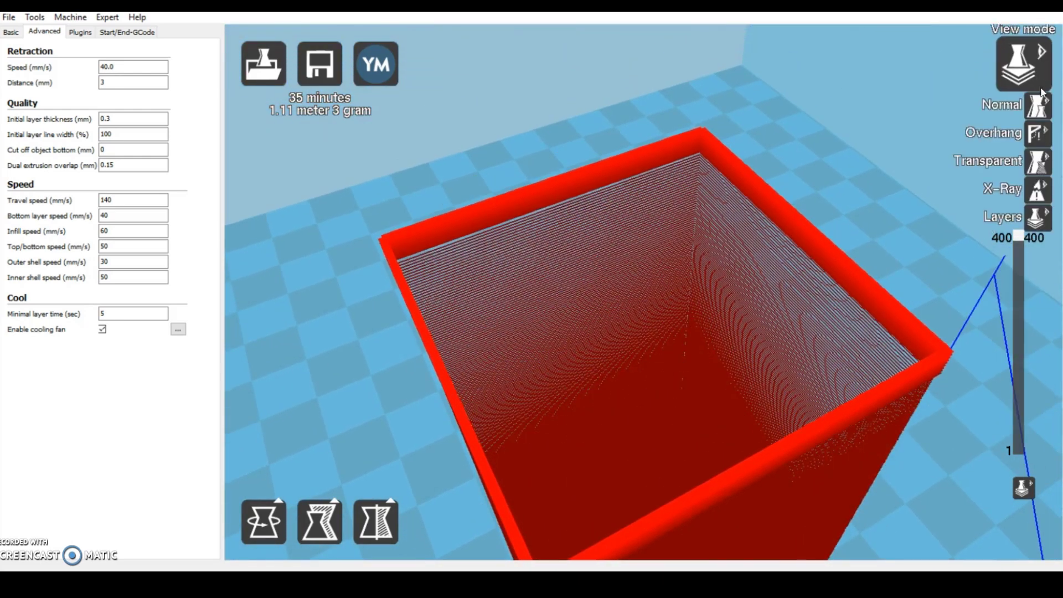
click(1000, 154)
scroll(733, 294, down, 8)
right_drag(673, 291, 630, 290)
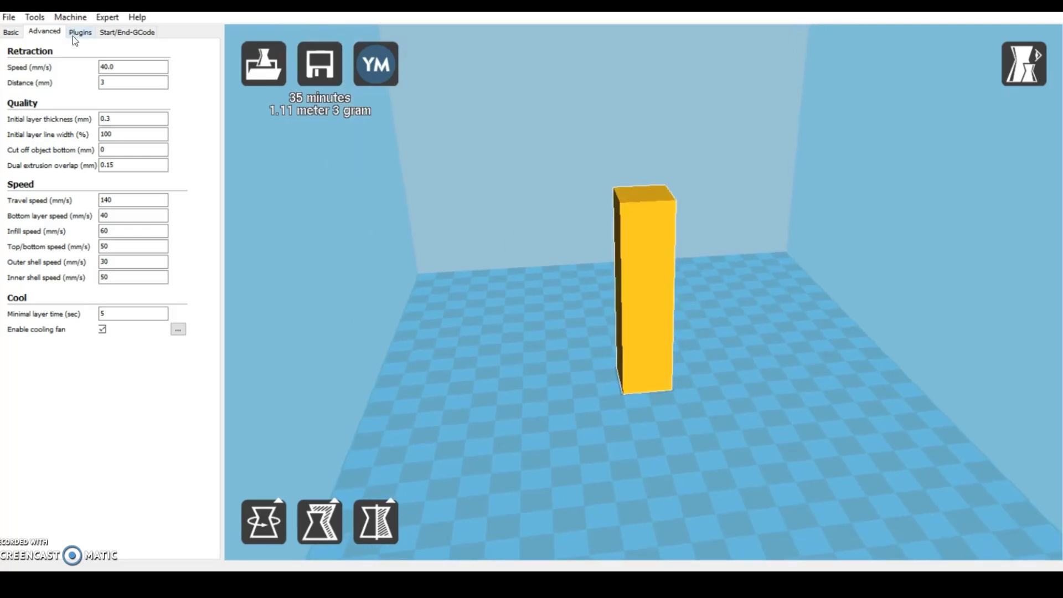
Enable the Tweak At Z 4.0.2 plugin and widen the settings area to show its full parameter fields.
click(79, 33)
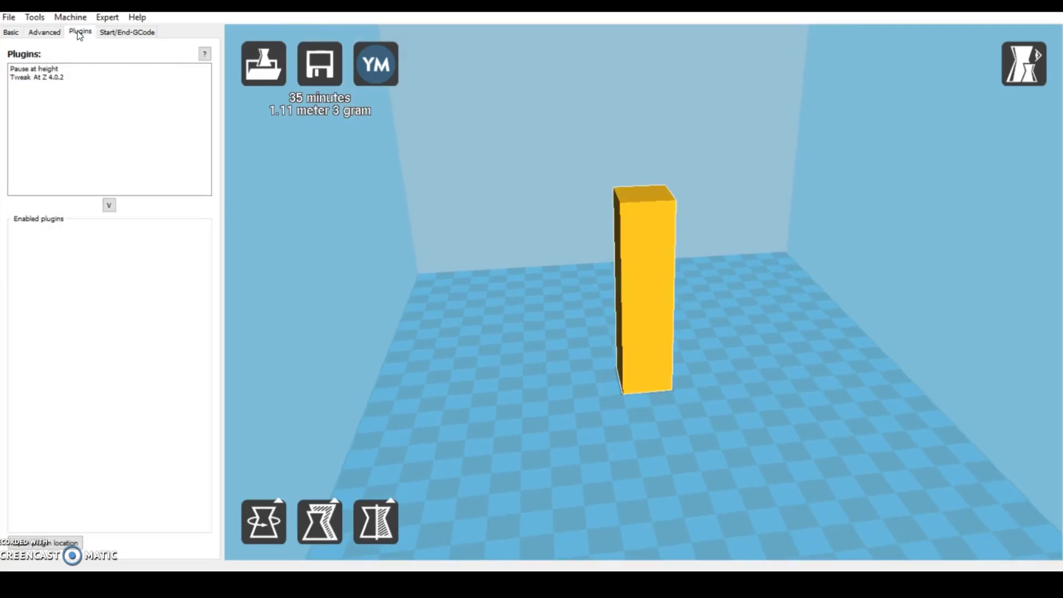
click(110, 206)
click(642, 338)
click(38, 78)
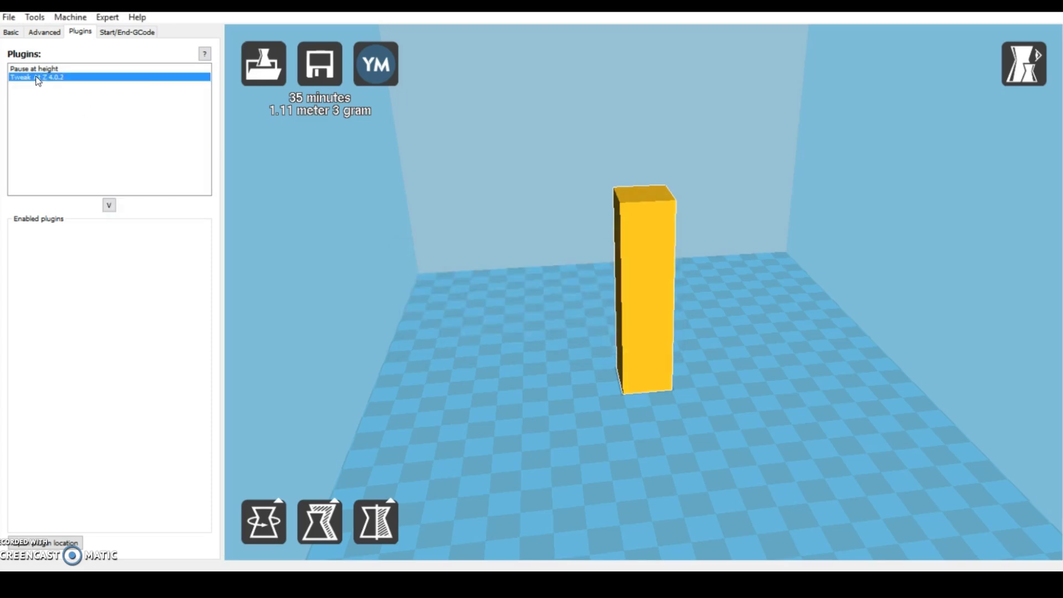
click(109, 207)
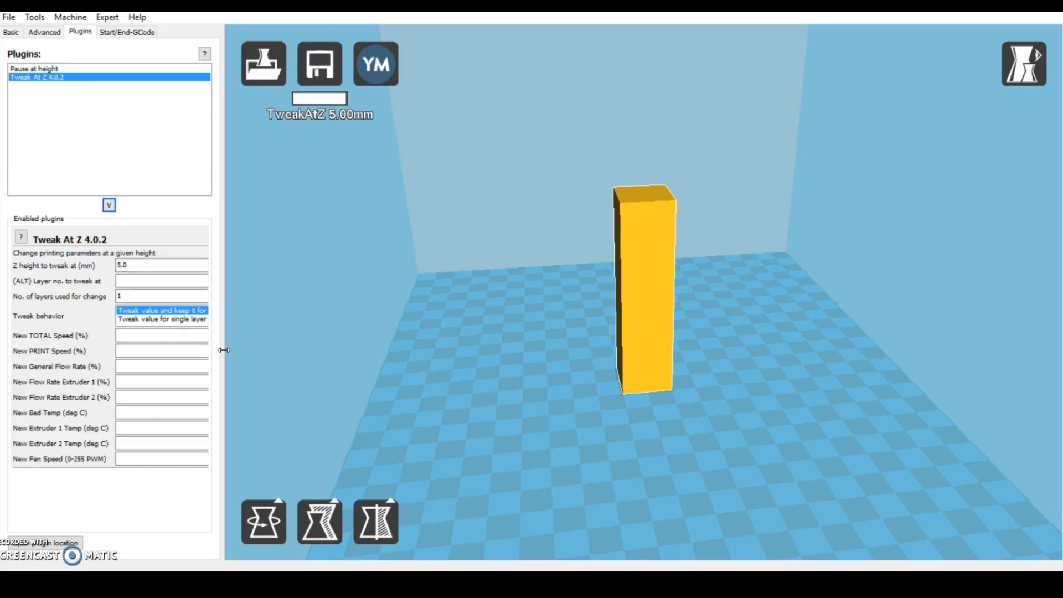
drag(224, 350, 283, 351)
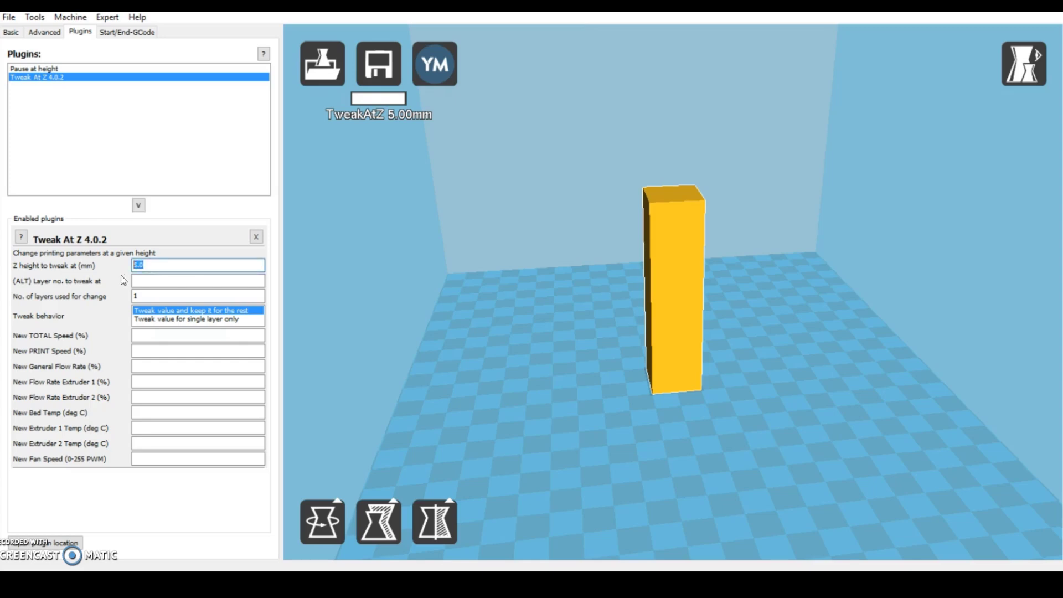
Set the tweak's Z height to 0 mm and its Extruder 1 flow rate to 106%, and add a second Tweak At Z instance.
text(0)
key(Tab)
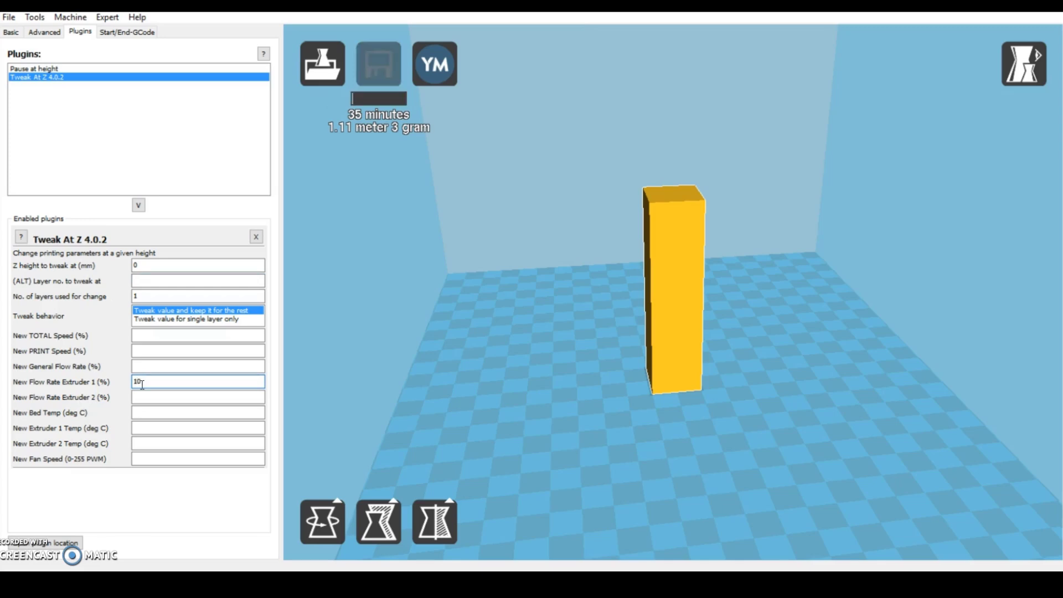
text(4)
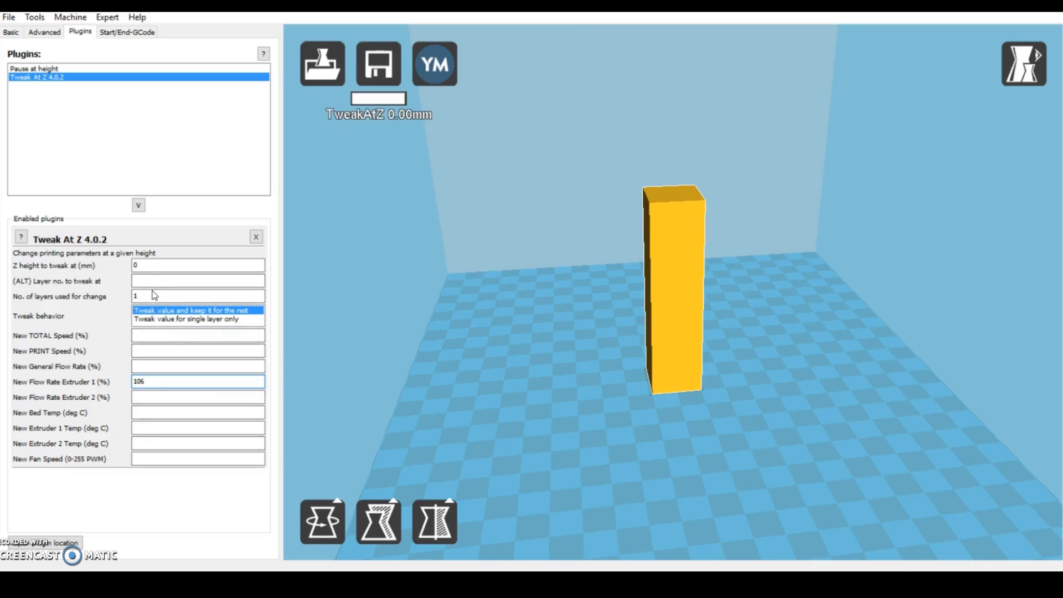
click(139, 205)
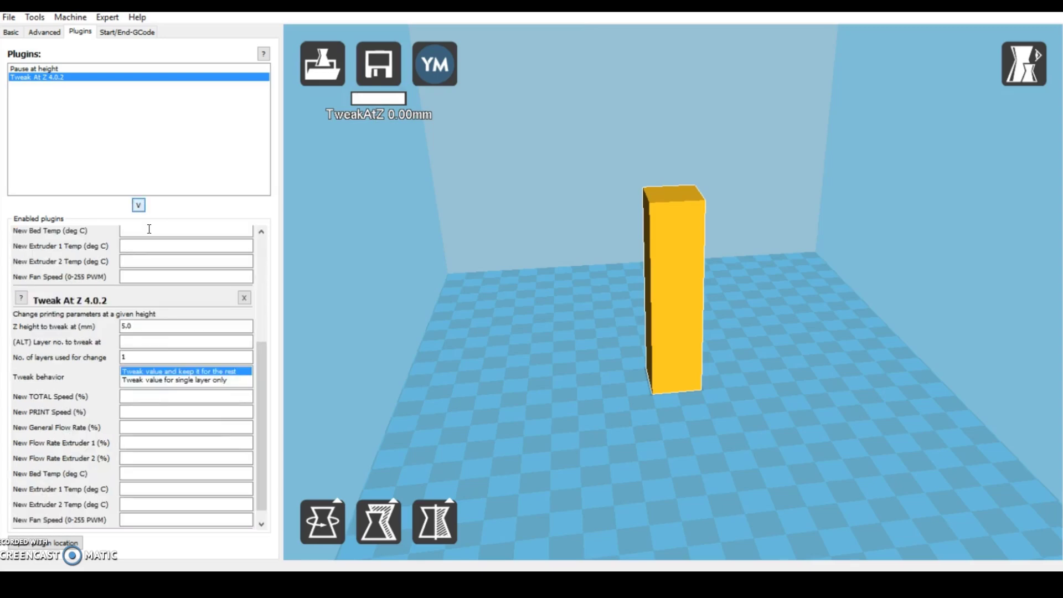
drag(145, 326, 109, 334)
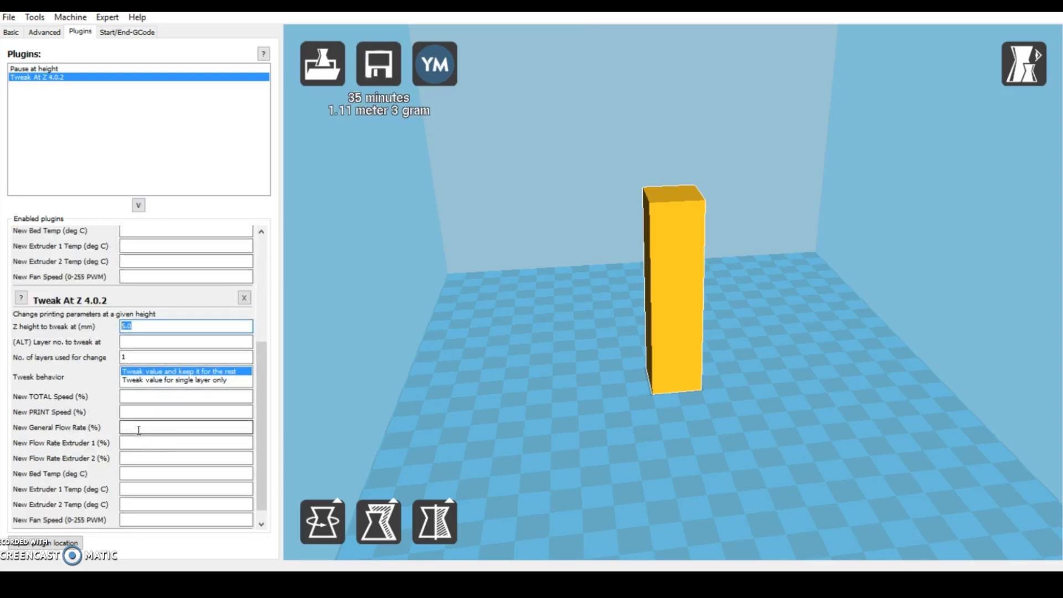
Clear the first tweak's Extruder 1 flow rate and set its general flow rate to 106% instead.
scroll(139, 429, up, 3)
double_click(132, 325)
scroll(106, 338, up, 1)
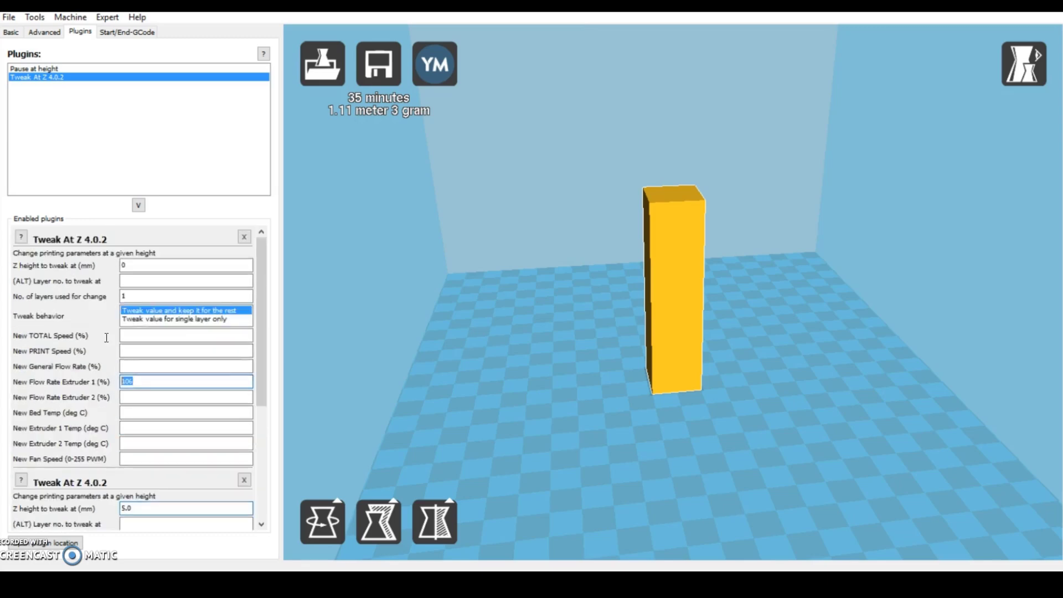
click(130, 367)
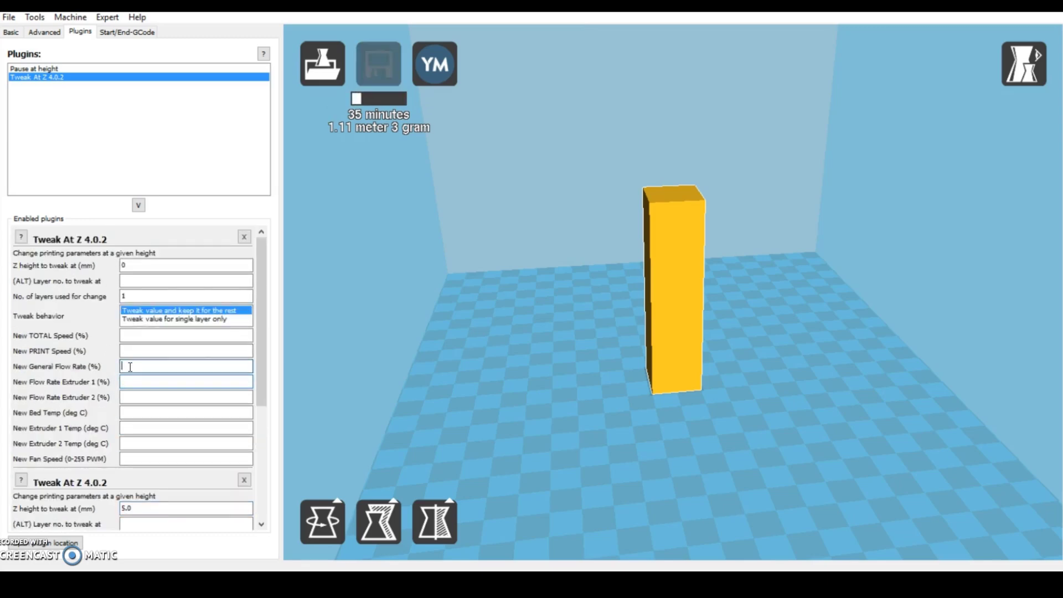
text(10)
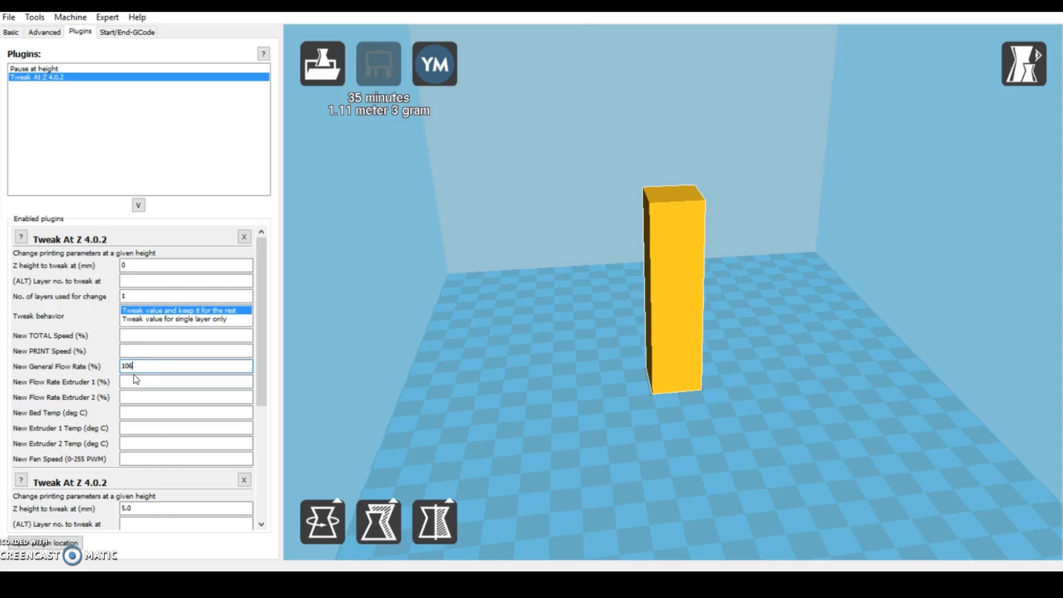
text(6)
scroll(139, 357, down, 1)
scroll(138, 357, down, 3)
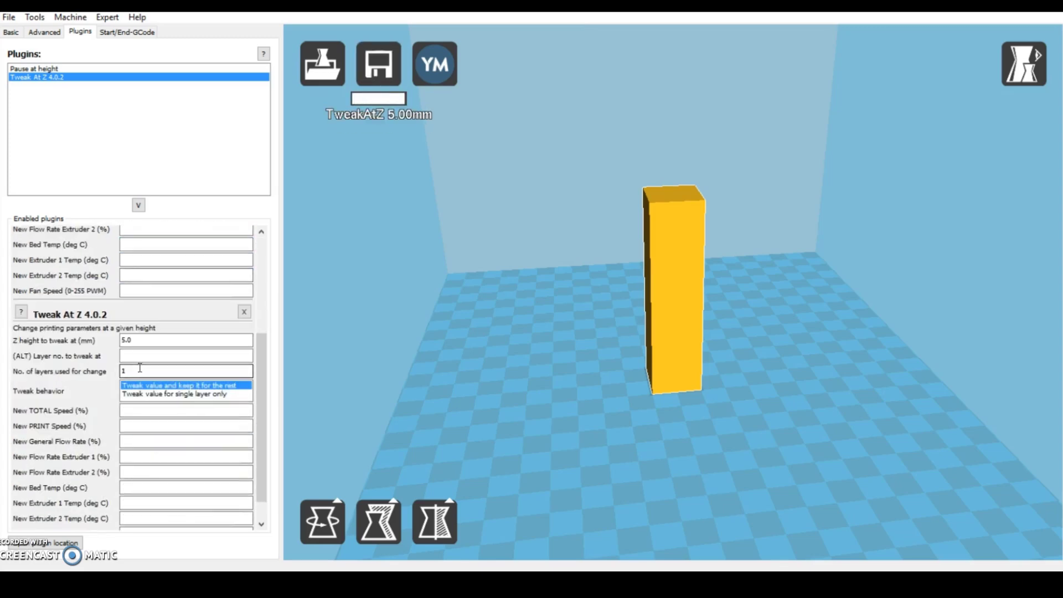
Remove both Tweak At Z 4.0.2 instances from the enabled plugins.
scroll(140, 368, up, 3)
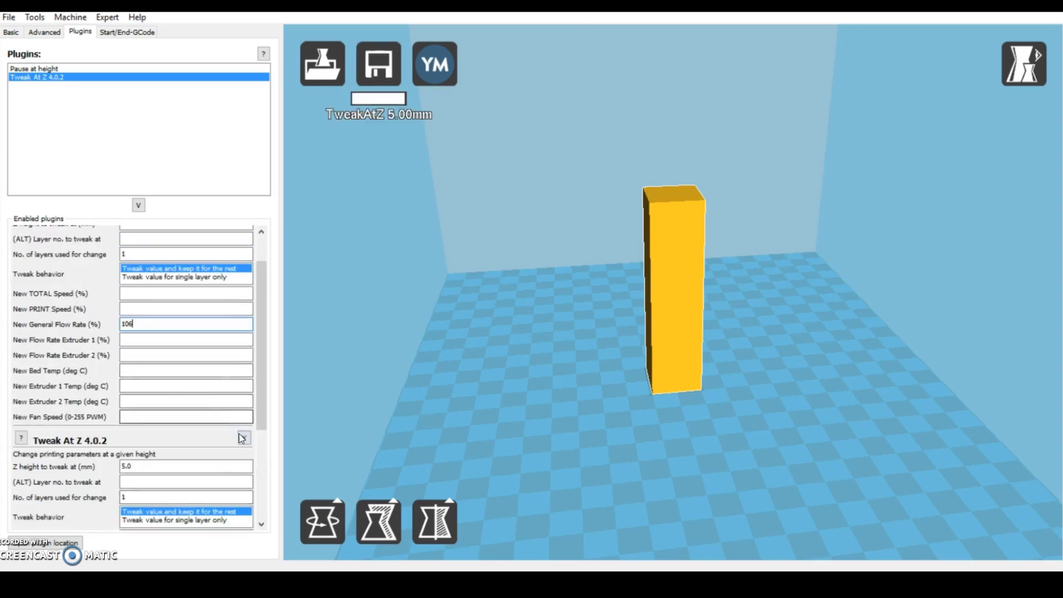
click(241, 438)
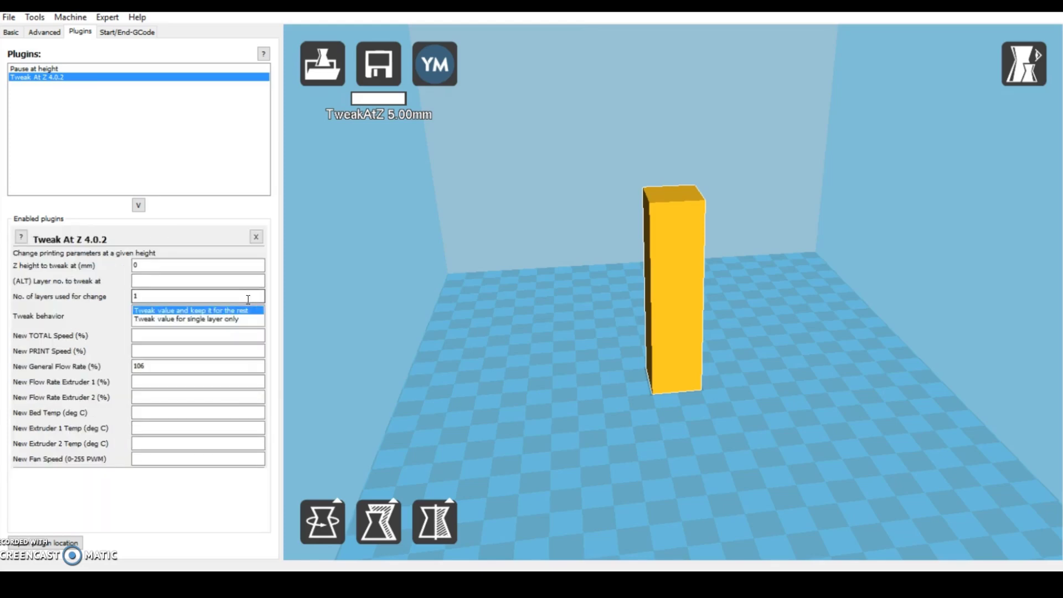
click(256, 237)
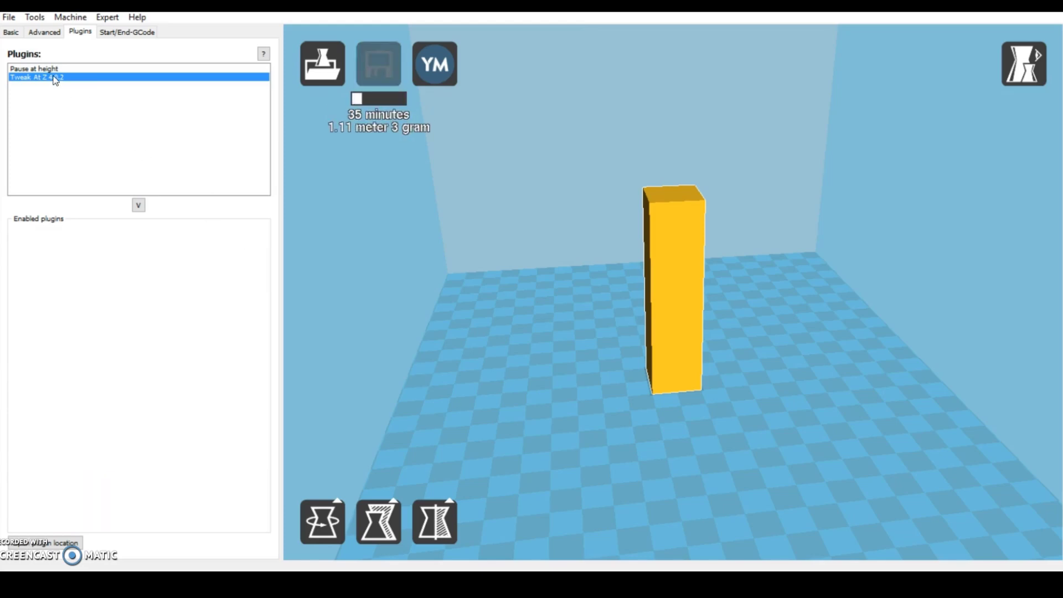
Enable a fresh Tweak At Z 4.0.2 instance with a Z height of 0 mm and a general flow rate of 106%.
click(139, 205)
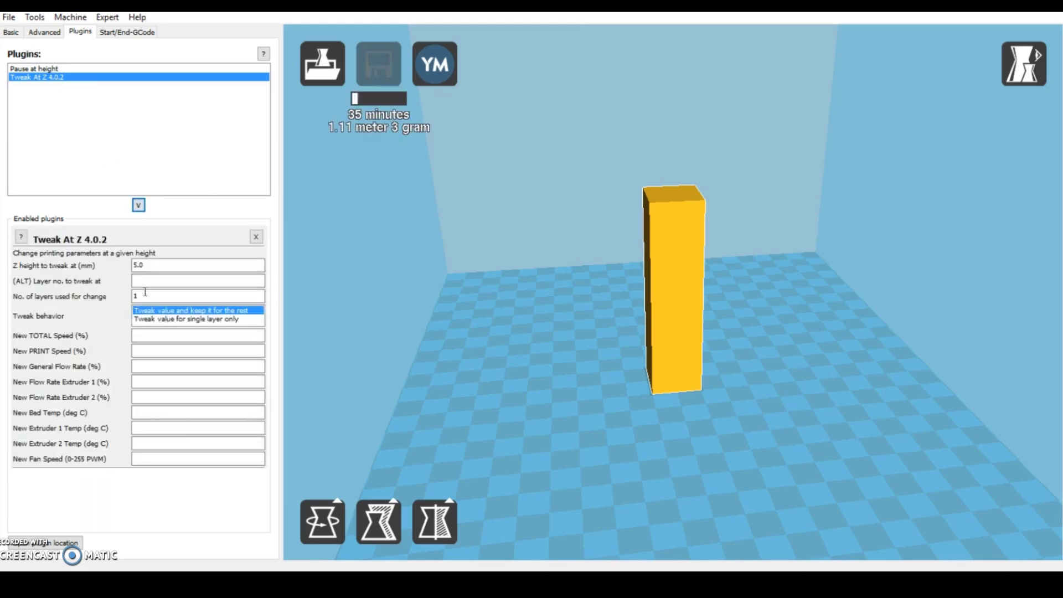
key(Tab)
text(0)
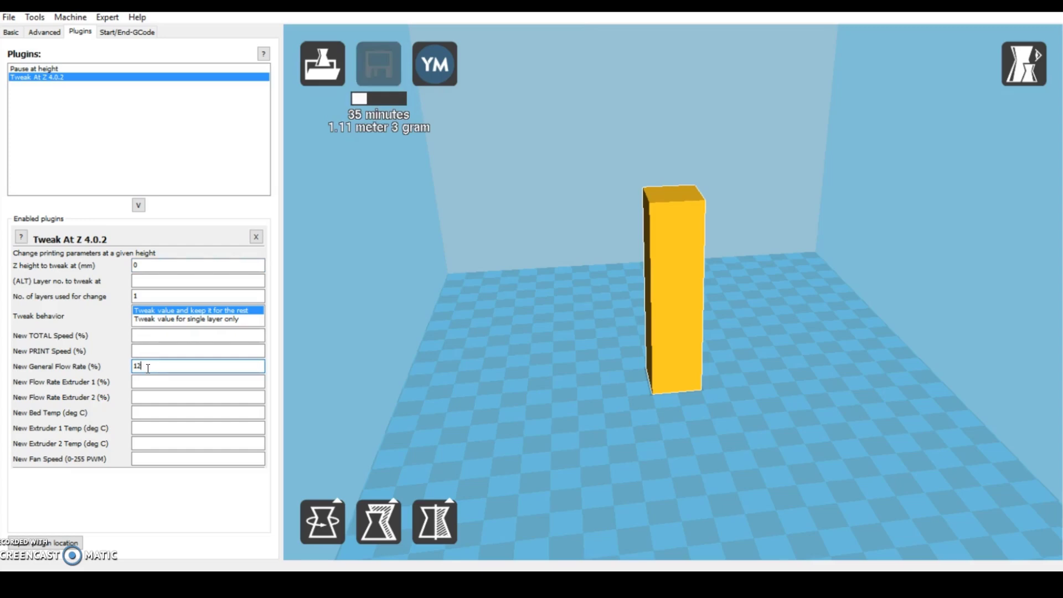
key(BackSpace)
text(06)
Add two more Tweak At Z instances: general flow rate 105% at 5.0 mm and 104% at 10 mm.
click(139, 206)
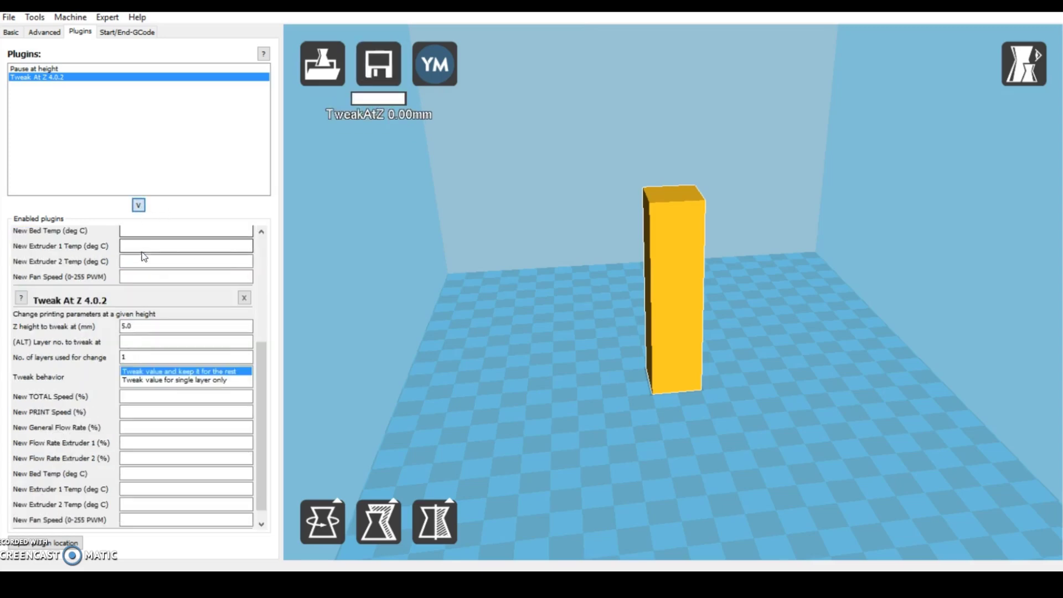
drag(140, 330, 71, 332)
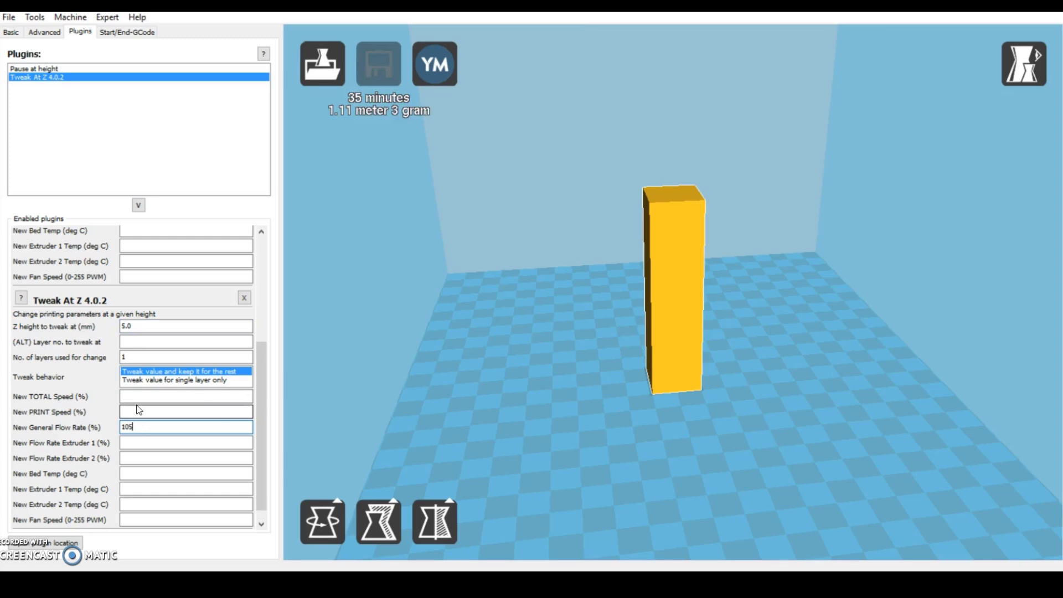
click(138, 206)
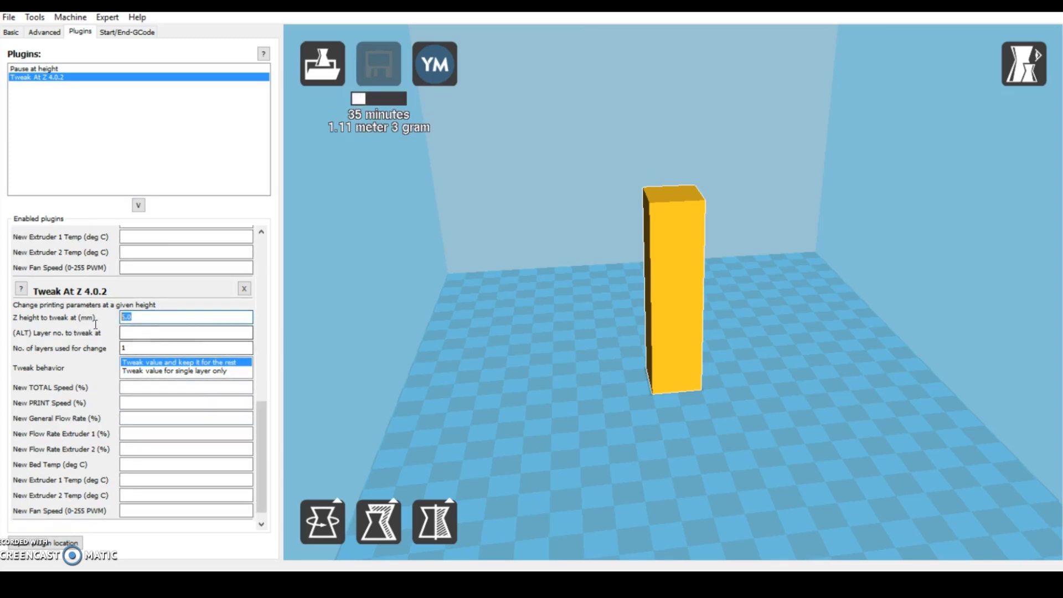
text(10)
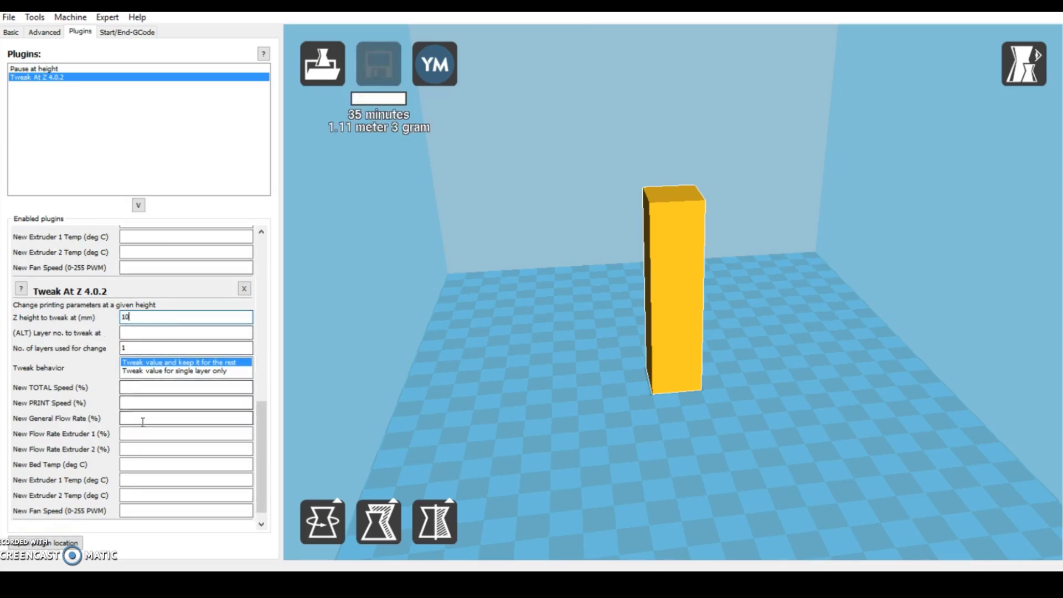
click(140, 419)
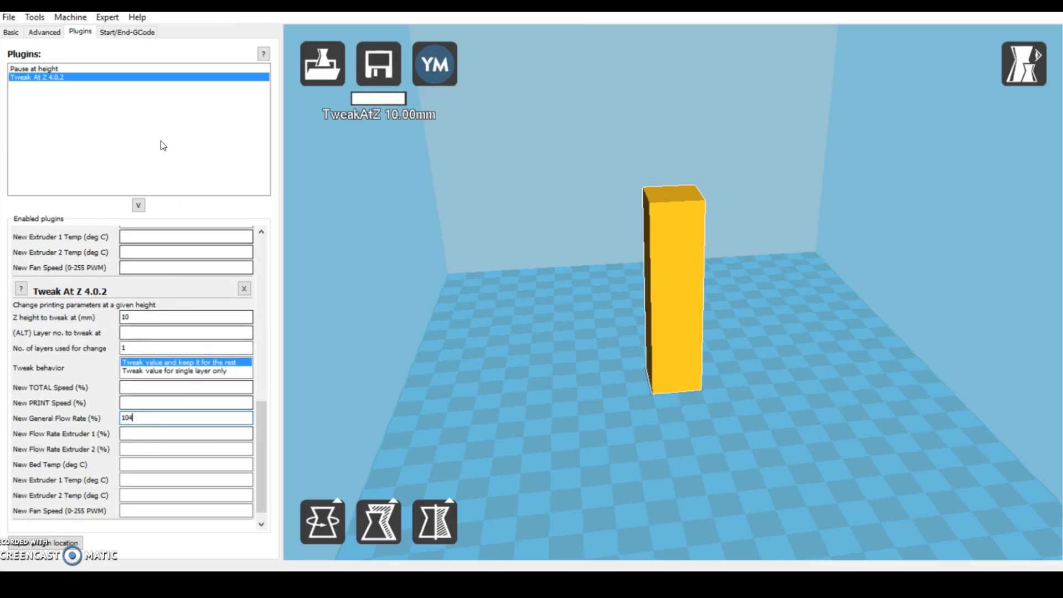
Add another Tweak At Z instance with a Z height of 20 mm and a general flow rate of 102%.
click(139, 205)
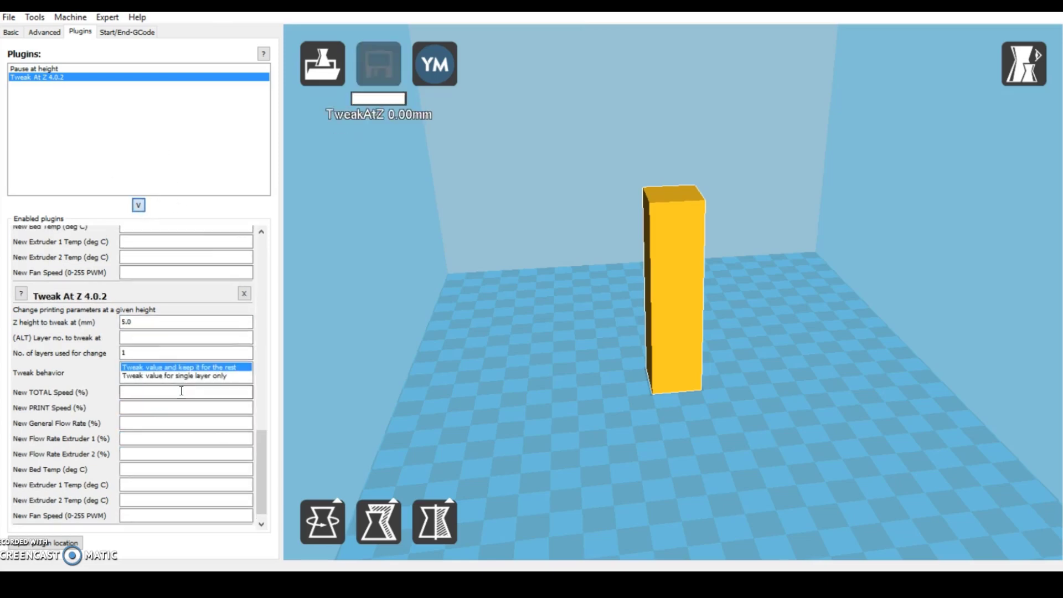
double_click(146, 323)
text(20)
click(166, 423)
text(102)
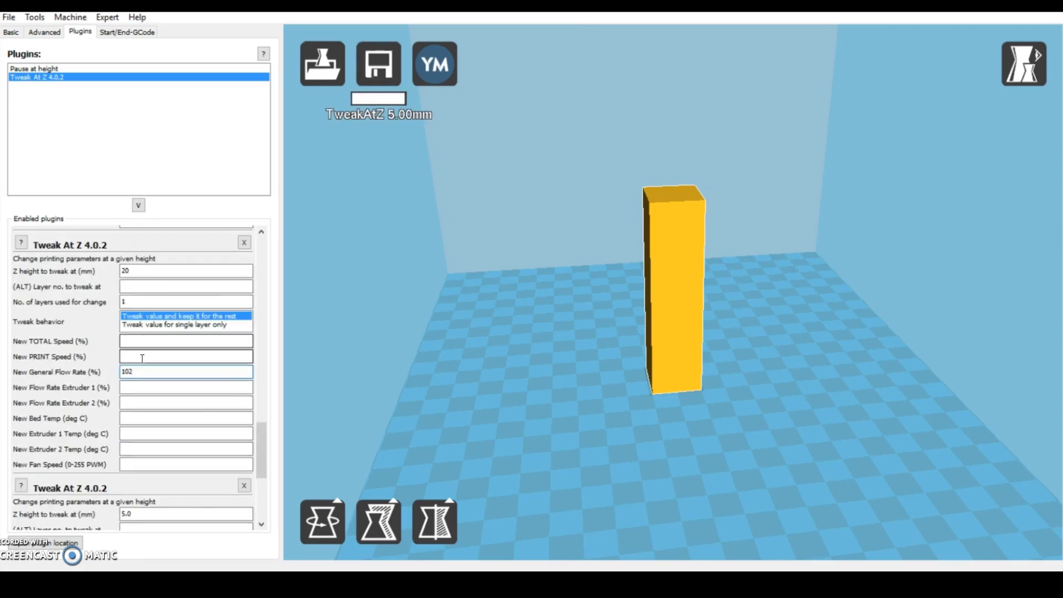
Configure further tweaks with Z heights of 30 mm and 40 mm, setting the general flow rate at 40 mm to 98%.
double_click(146, 514)
text(30)
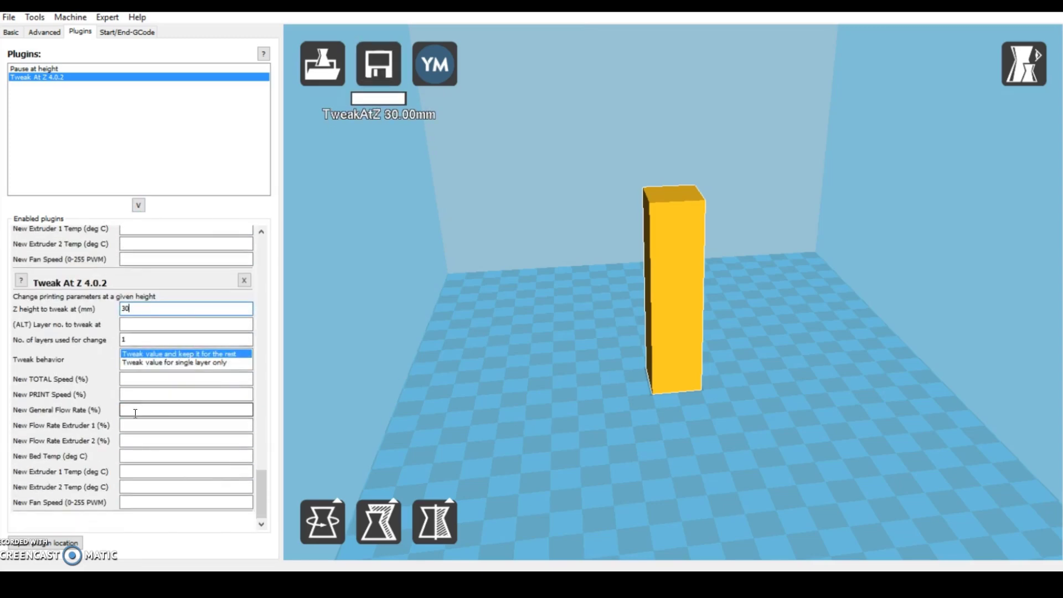
click(135, 413)
text(98)
double_click(146, 308)
text(40)
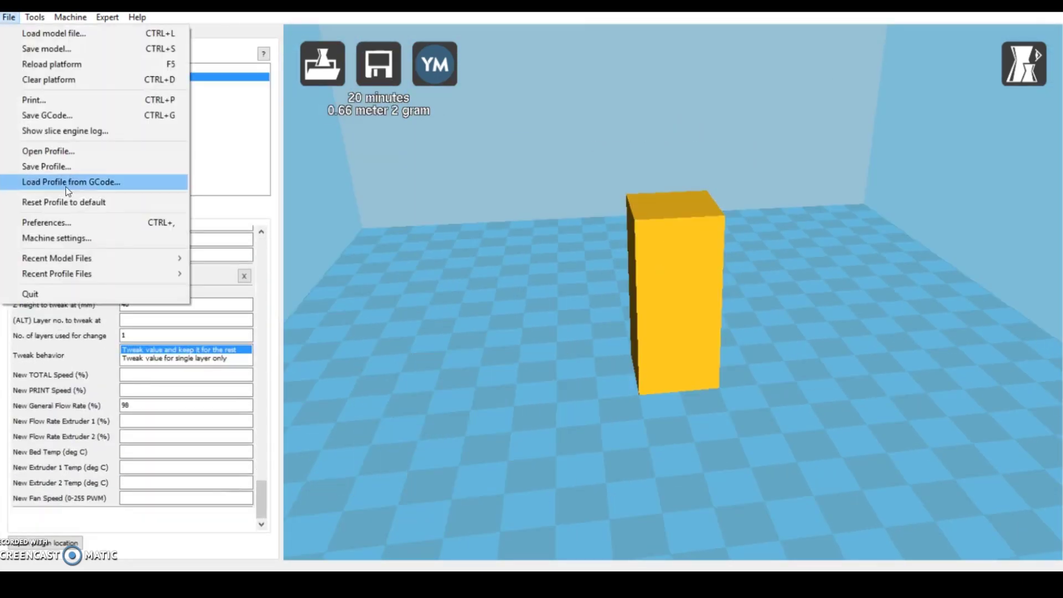
Save the current print settings as a profile.
click(72, 162)
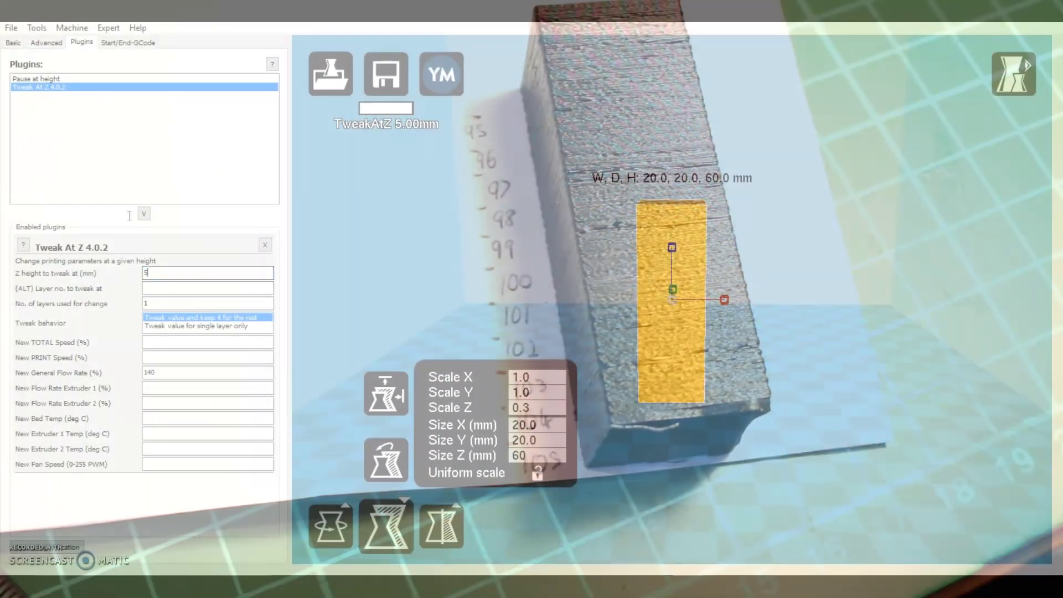
scroll(108, 307, down, 5)
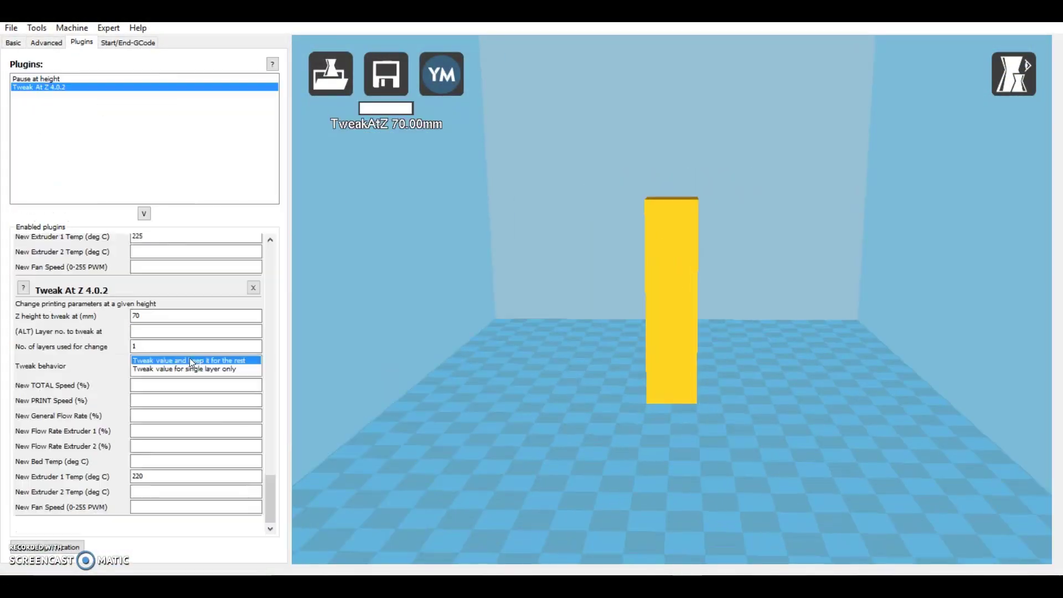